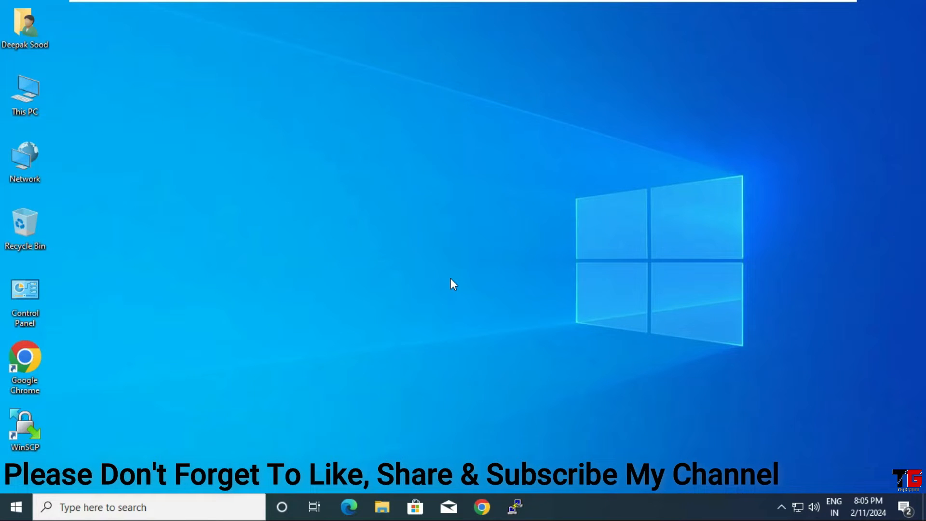
Launch Chrome and load the EVE-NG web interface at 192.168.146.128
double_click(41, 358)
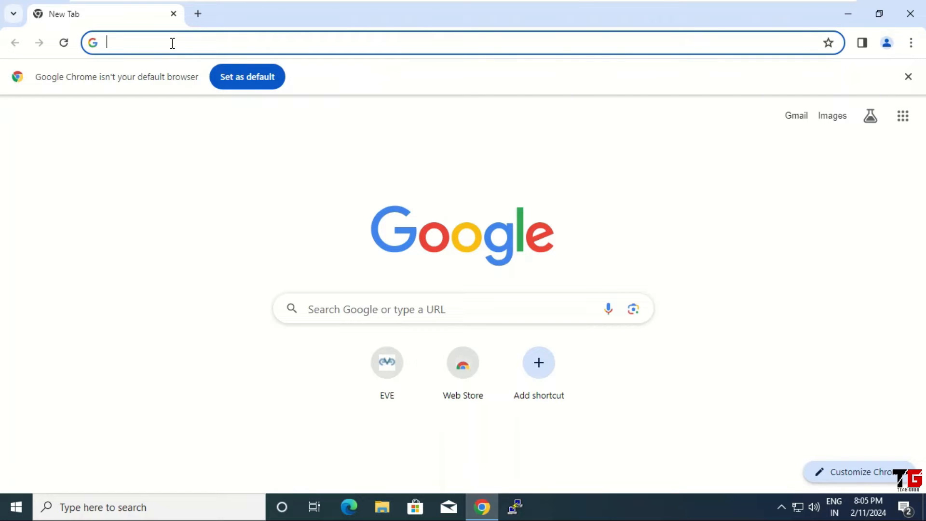
type("192.168")
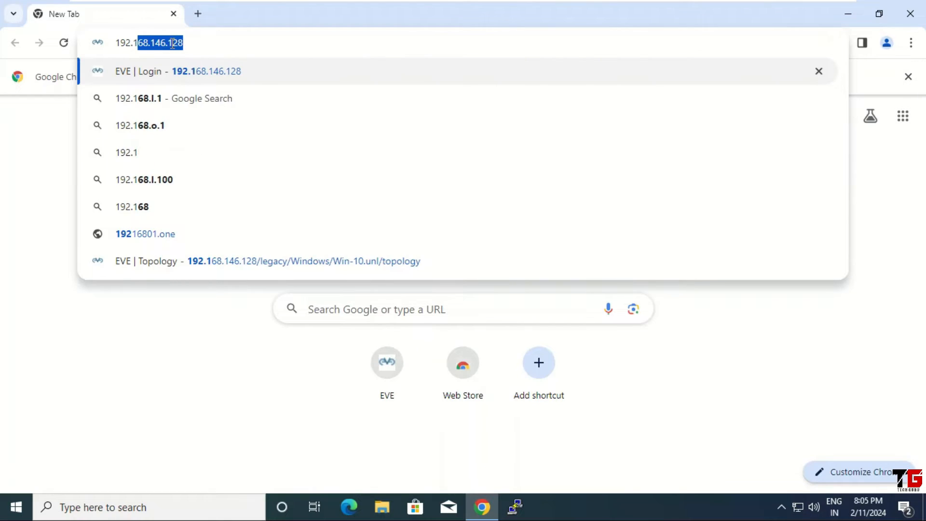
type(".146.1")
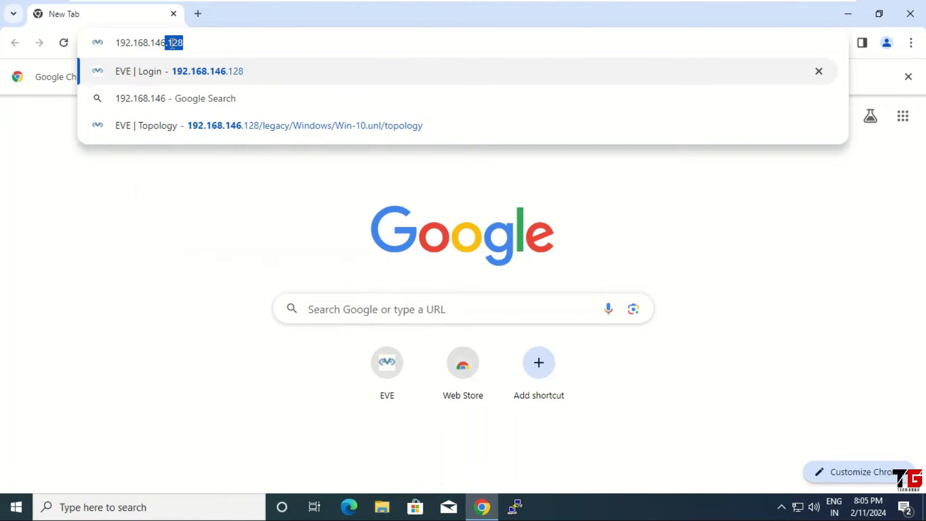
type("28")
key("Return")
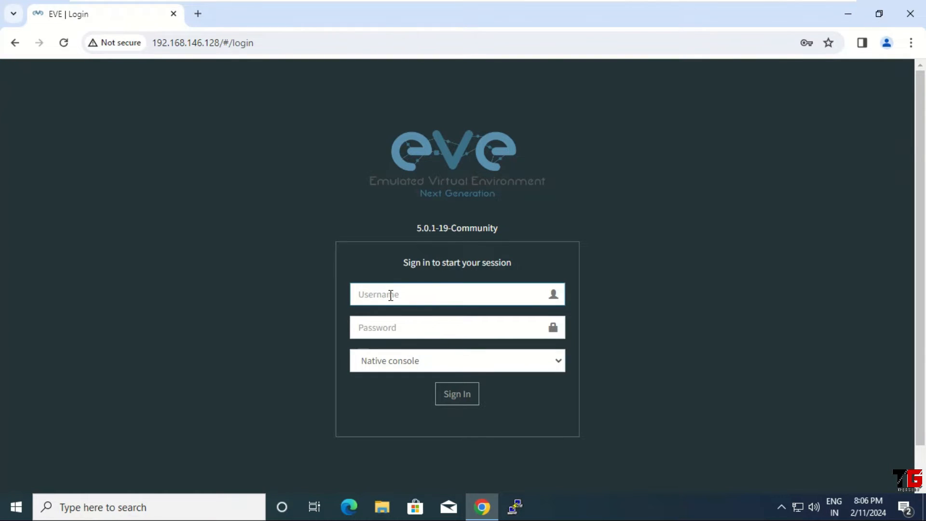
Sign in to EVE-NG as admin with the account password
type("admin")
key("Tab")
type("e")
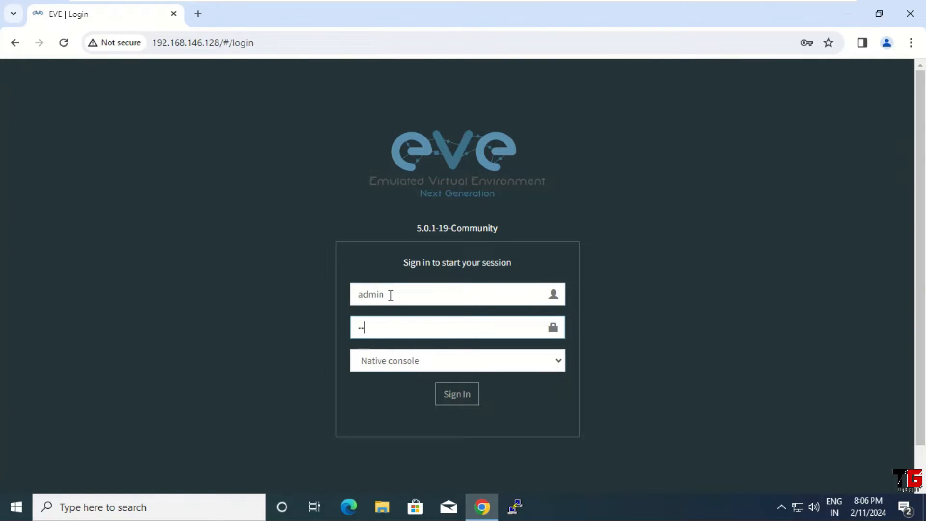
left_click(462, 395)
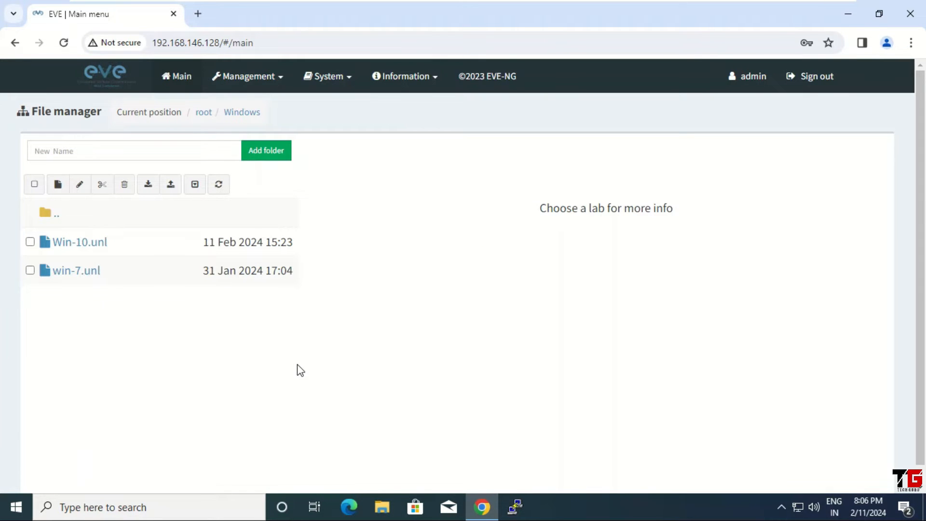
Go up to the root lab folder, add a folder named 'Windows Server', and open it
left_click(62, 213)
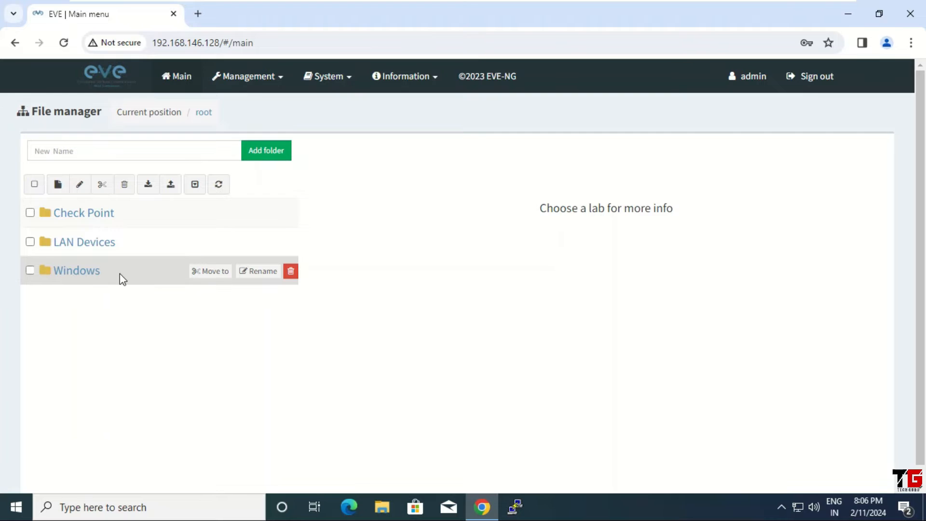
left_click(127, 146)
type("Windows Serv")
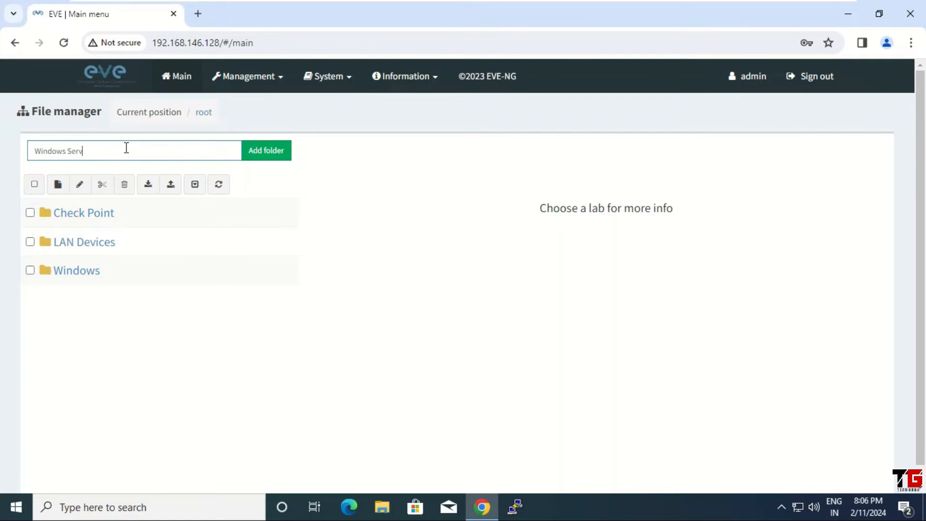
type("er")
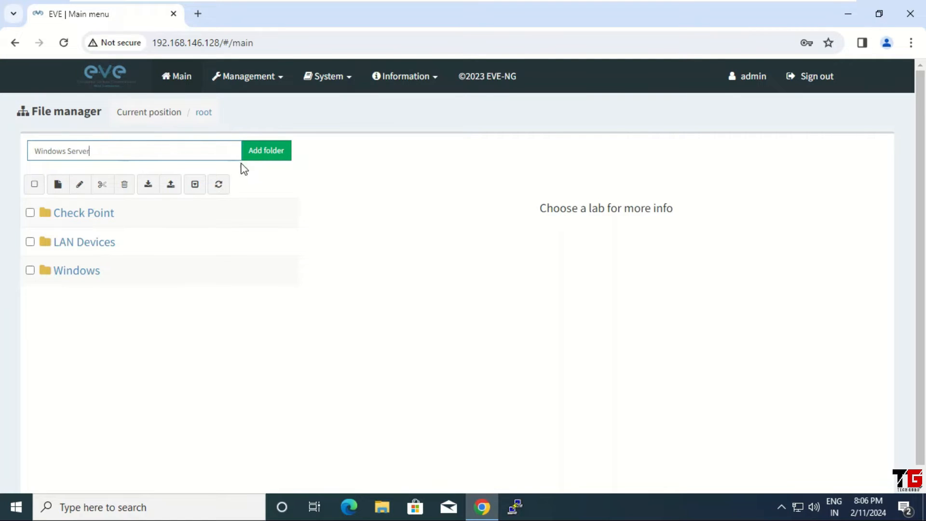
left_click(273, 155)
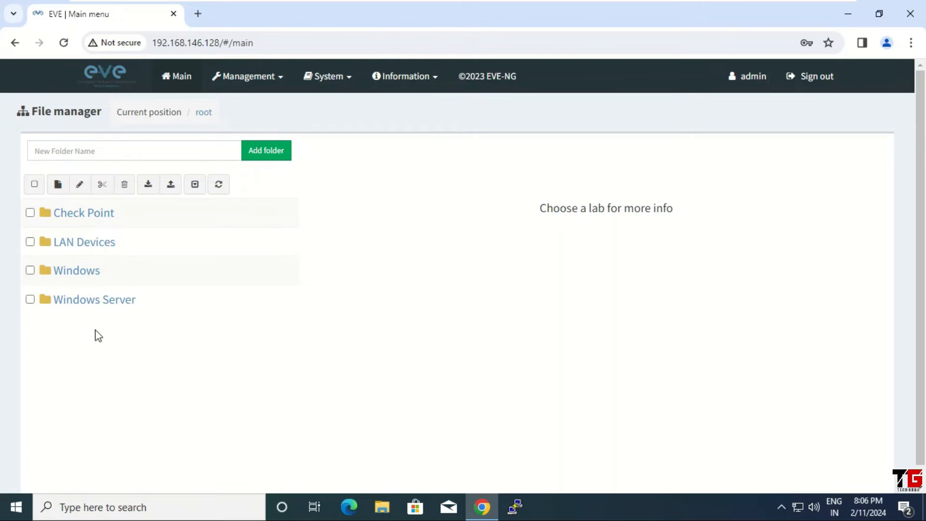
left_click(96, 304)
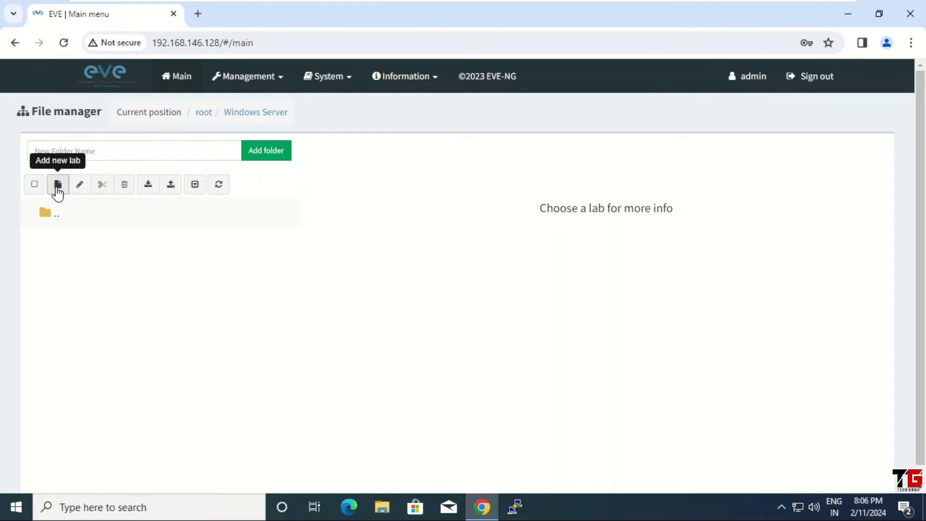
Add a new lab named WinServer-19 in this folder and save it
left_click(57, 185)
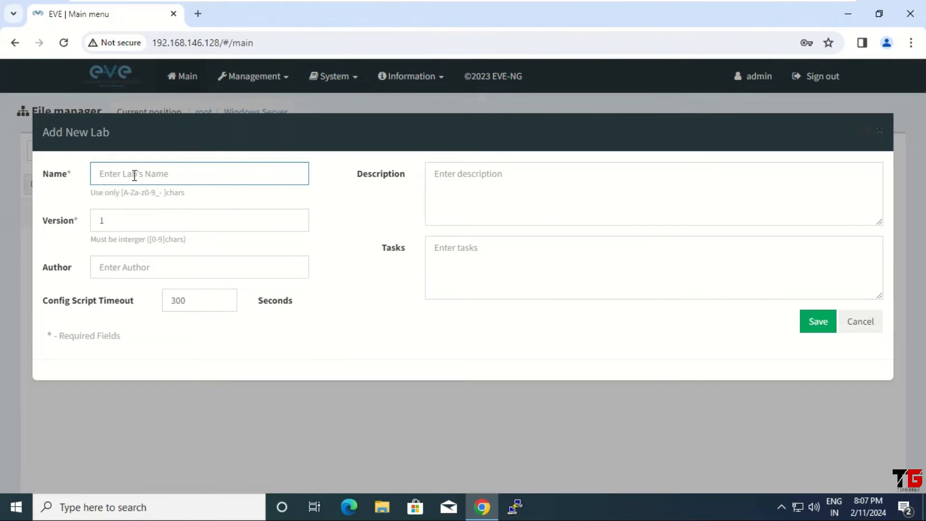
type("WinServer-19")
left_click(819, 322)
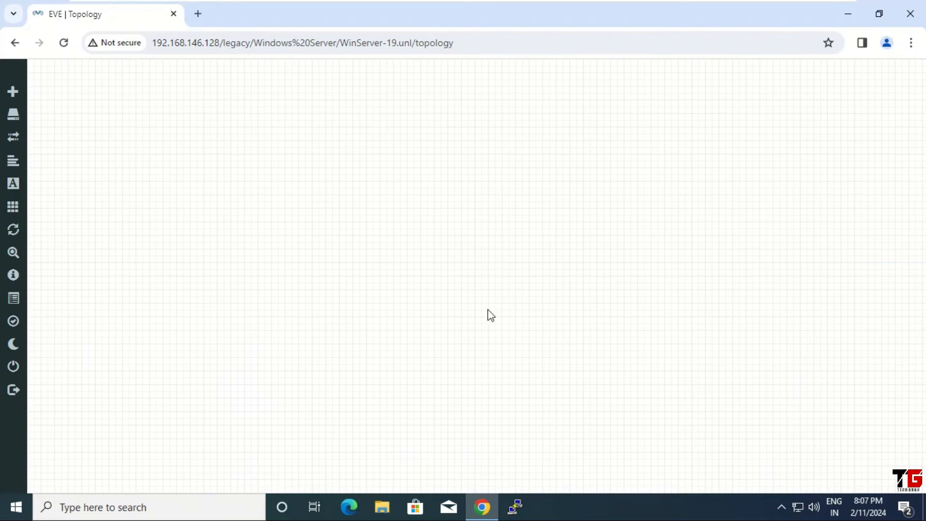
right_click(338, 106)
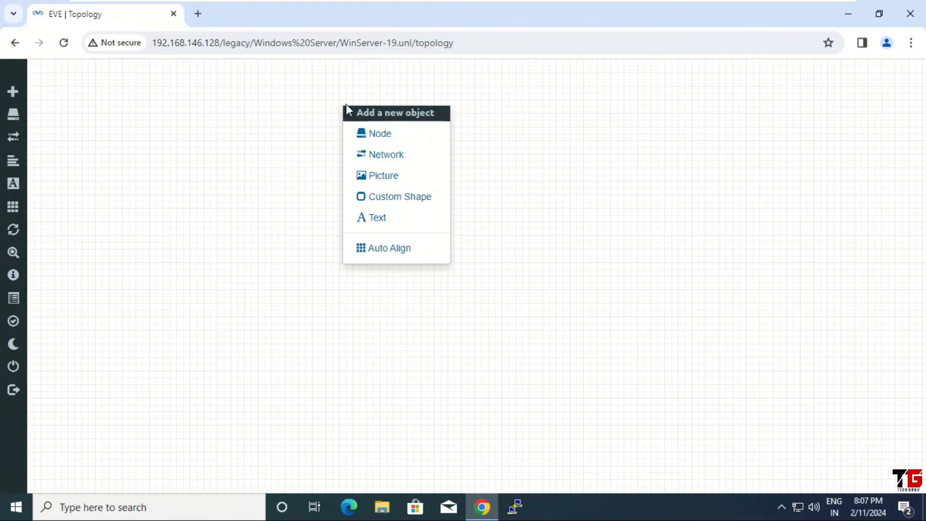
left_click(398, 137)
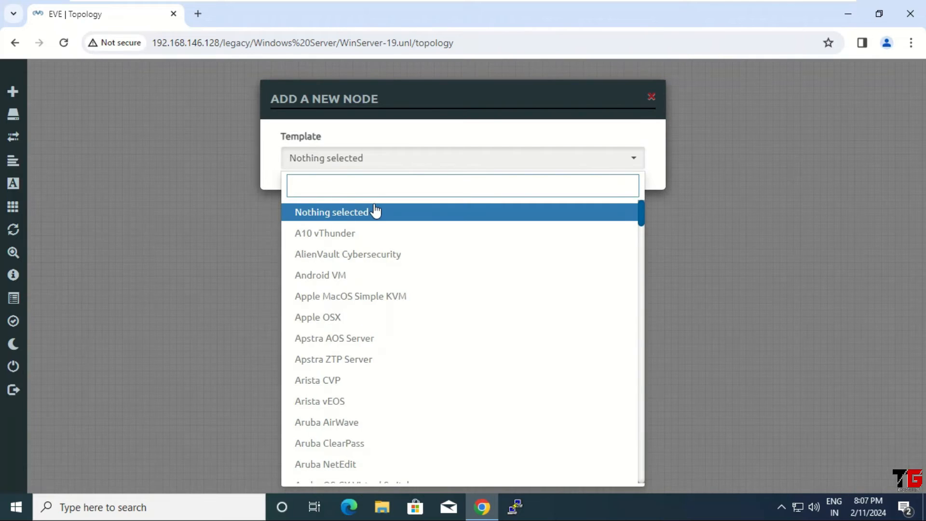
type("win")
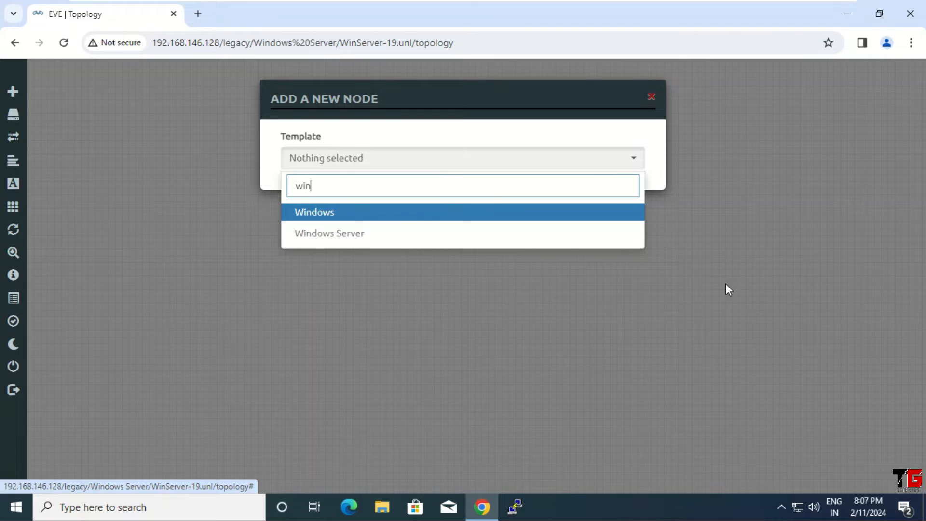
left_click(649, 98)
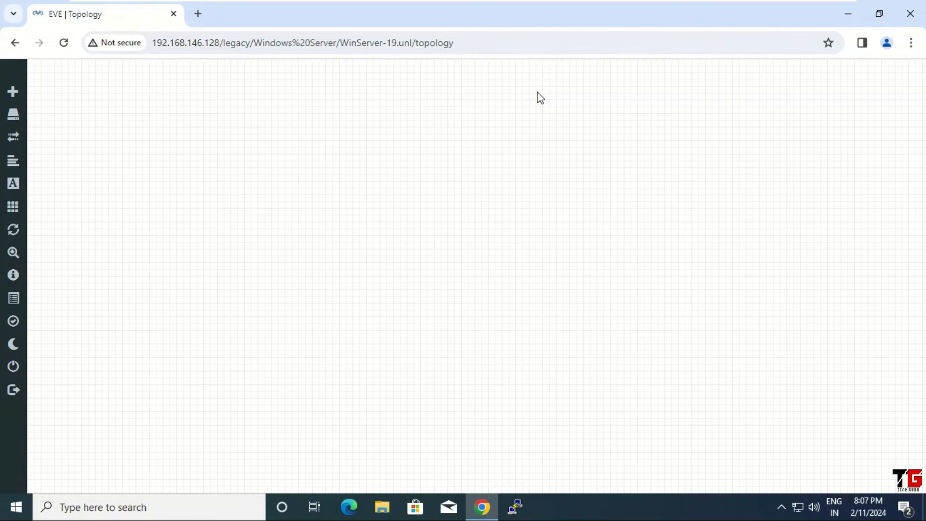
Search Google for eve-ng and open the Qemu image namings guide on eve-ng.net
left_click(198, 13)
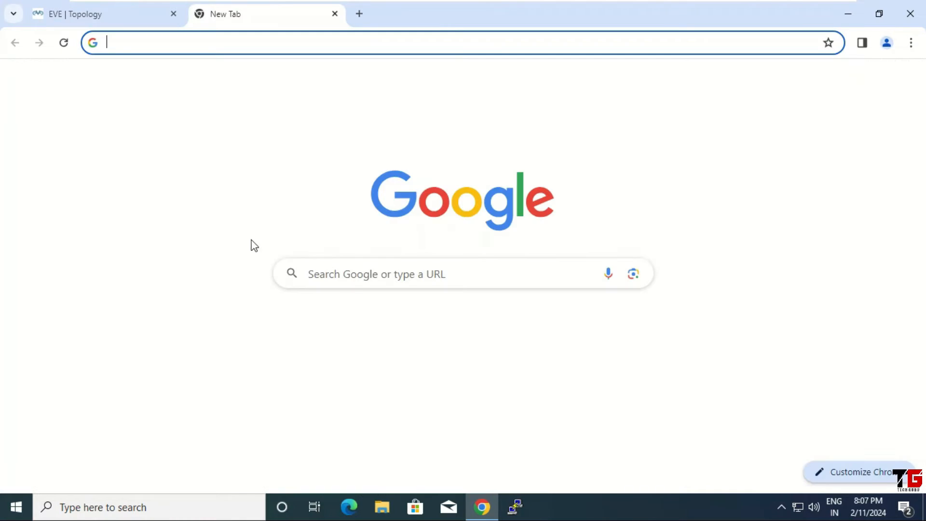
left_click(343, 277)
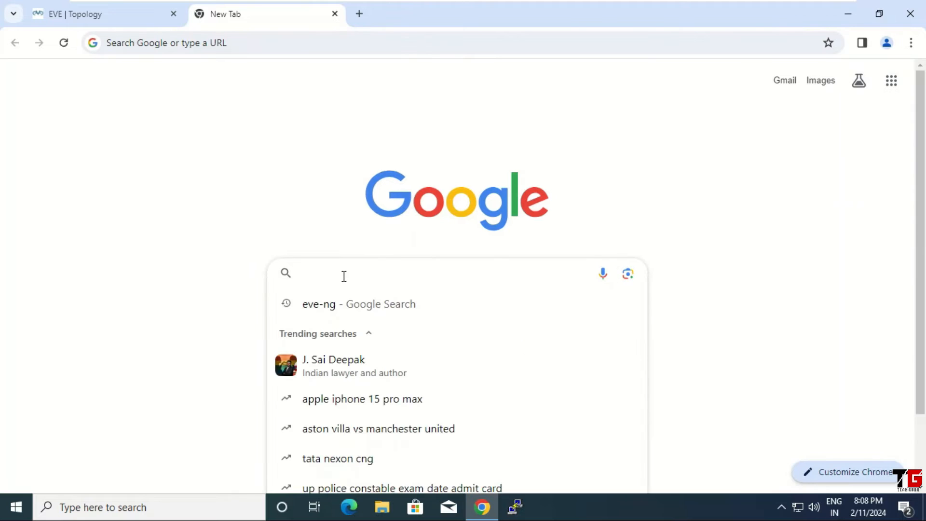
type("eve-")
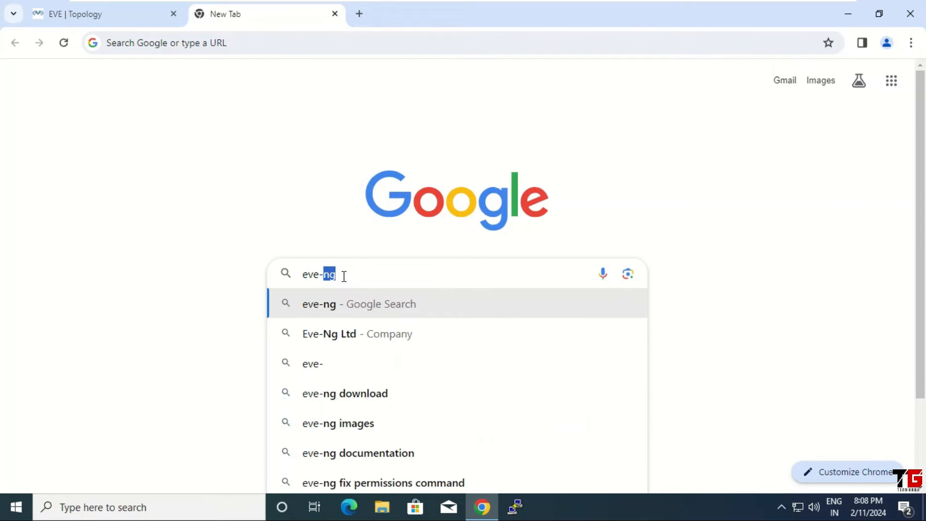
type("ng")
key("Return")
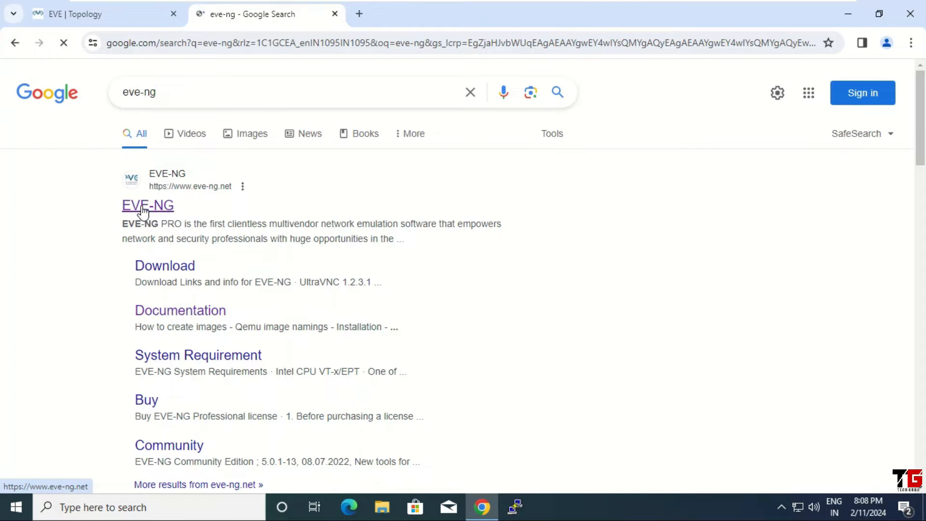
left_click(144, 208)
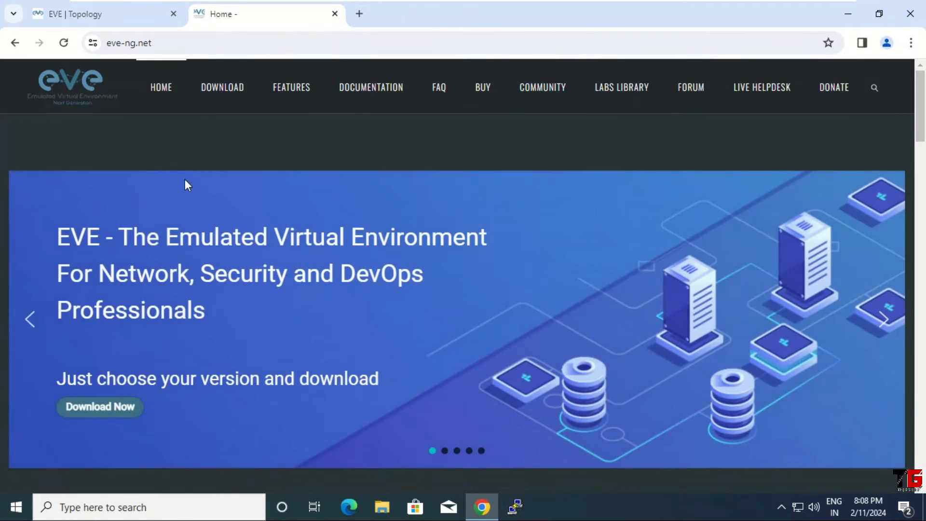
left_click(377, 91)
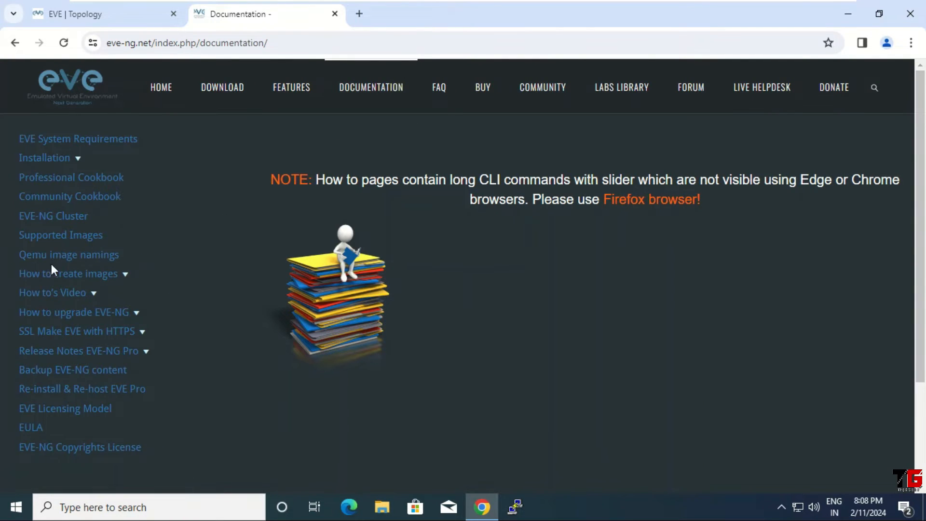
left_click(91, 258)
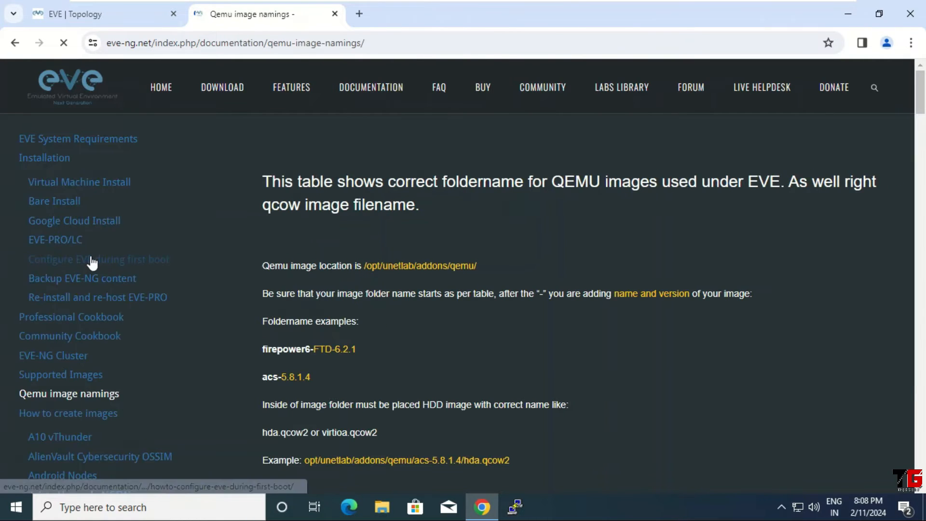
Scroll to the Windows Server Editions row and highlight its winserver- prefix
scroll(518, 309, "down", 20)
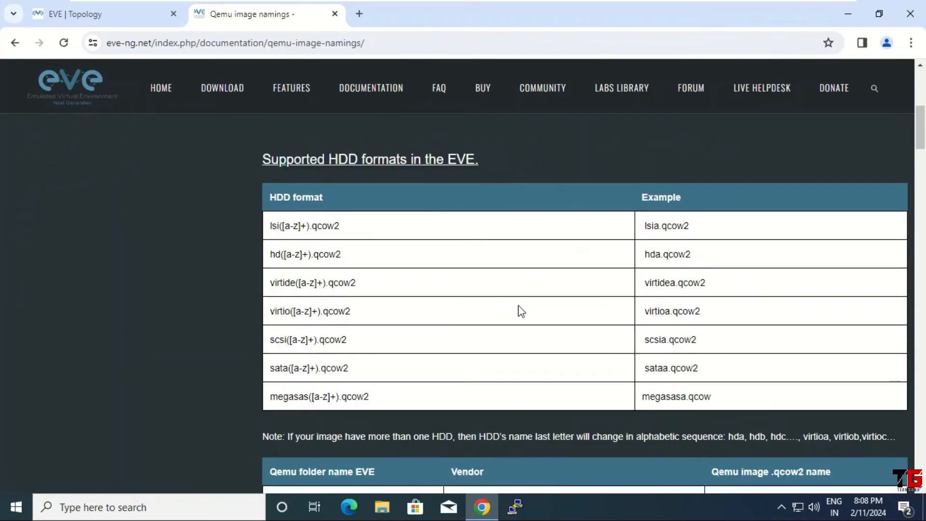
scroll(497, 265, "down", 20)
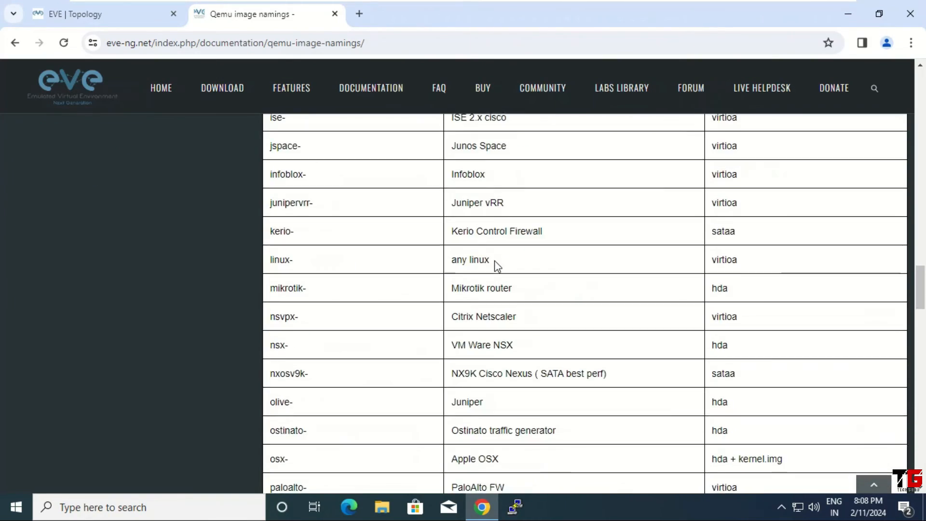
scroll(497, 265, "down", 20)
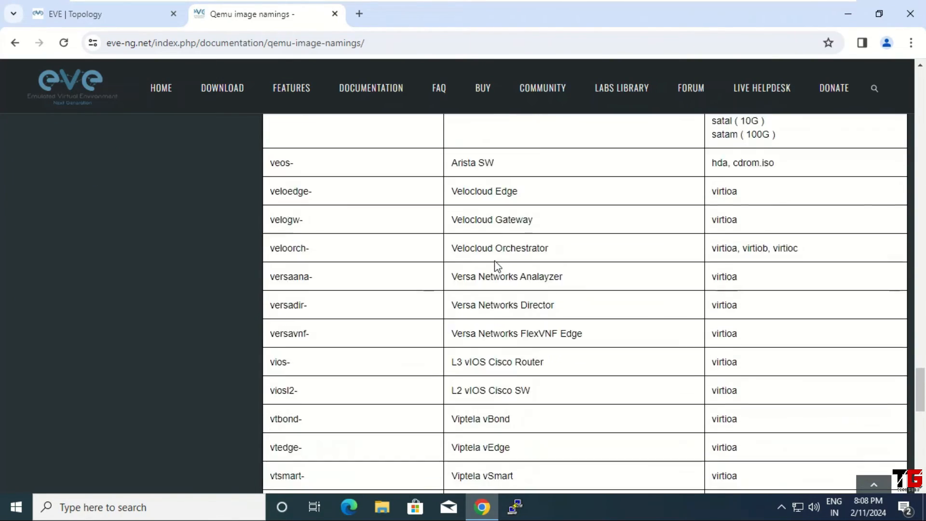
scroll(495, 265, "down", 5)
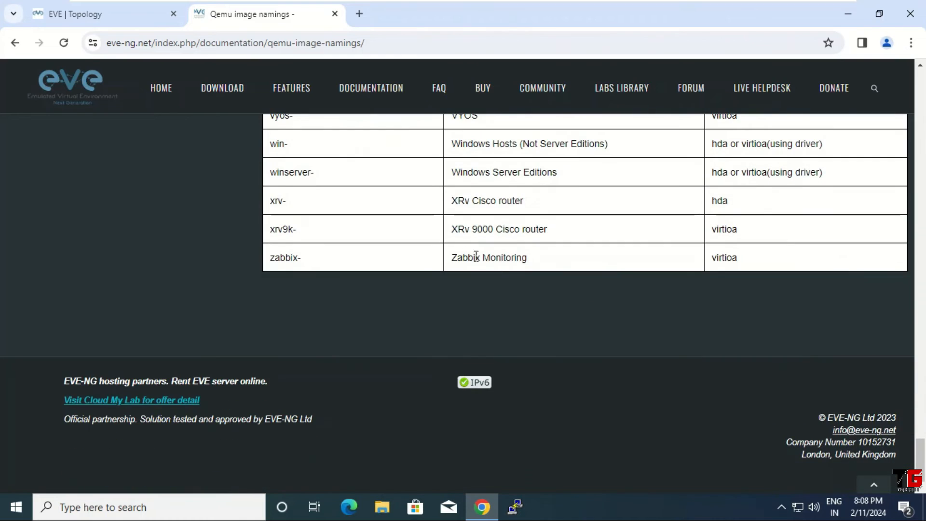
scroll(487, 261, "up", 4)
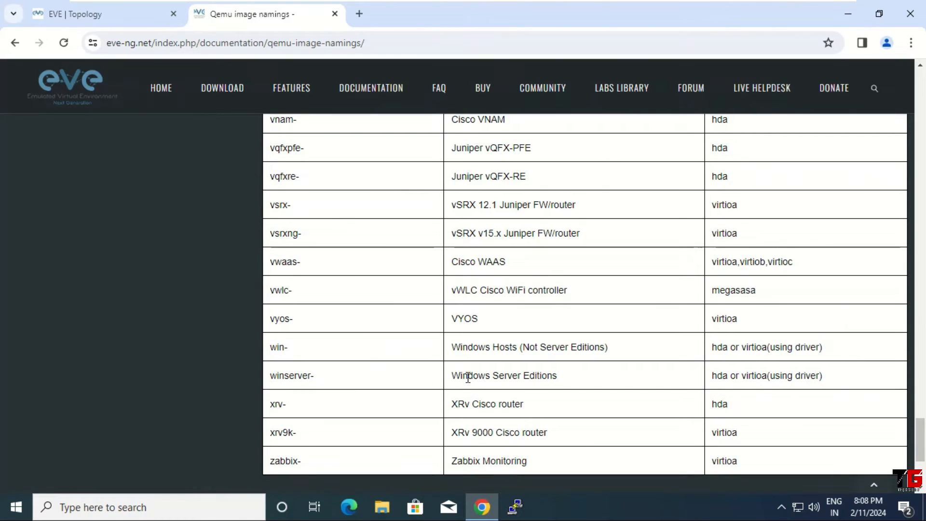
left_click_drag(452, 377, 554, 375)
left_click(563, 380)
Close the docs tab, minimize Chrome, and start a PuTTY session to 192.168.146.128
left_click(335, 14)
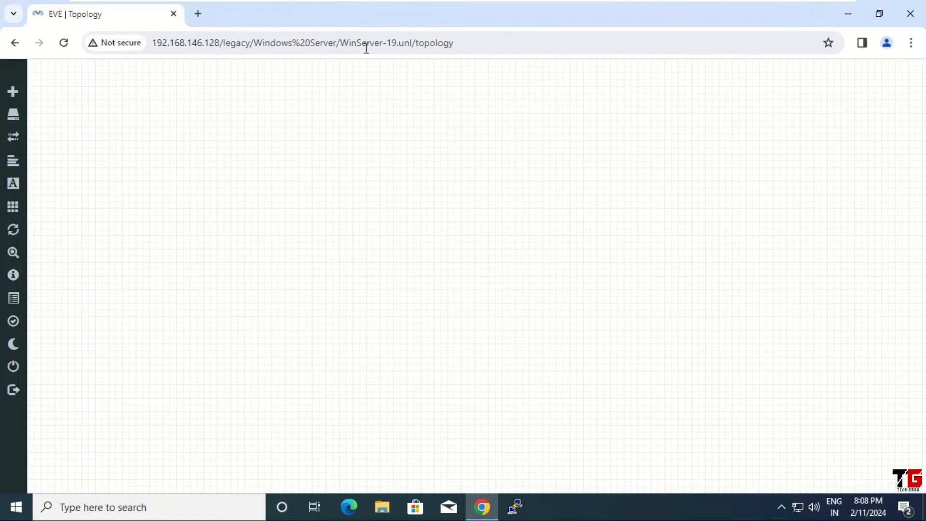
left_click(849, 18)
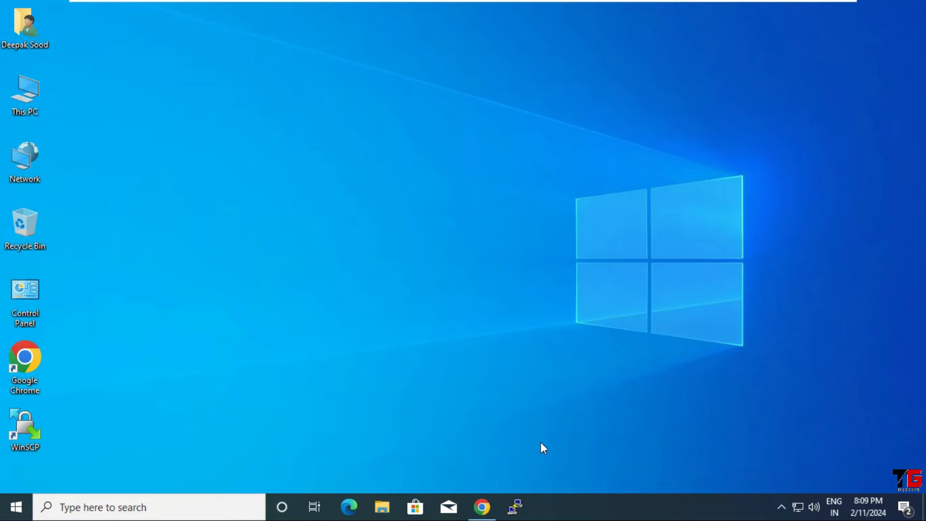
left_click(517, 506)
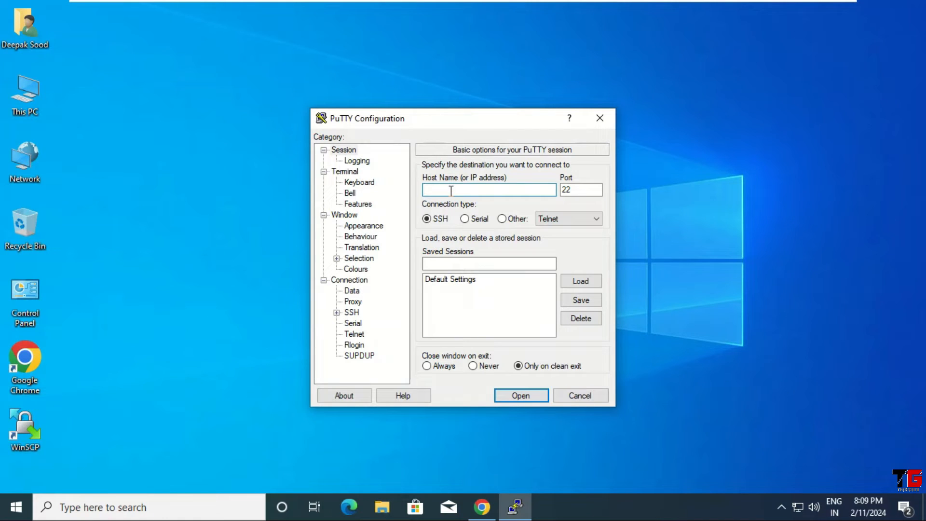
type("192.168.146.128")
Set the terminal font to Courier New 16-point and open the SSH connection
left_click(356, 227)
left_click(580, 245)
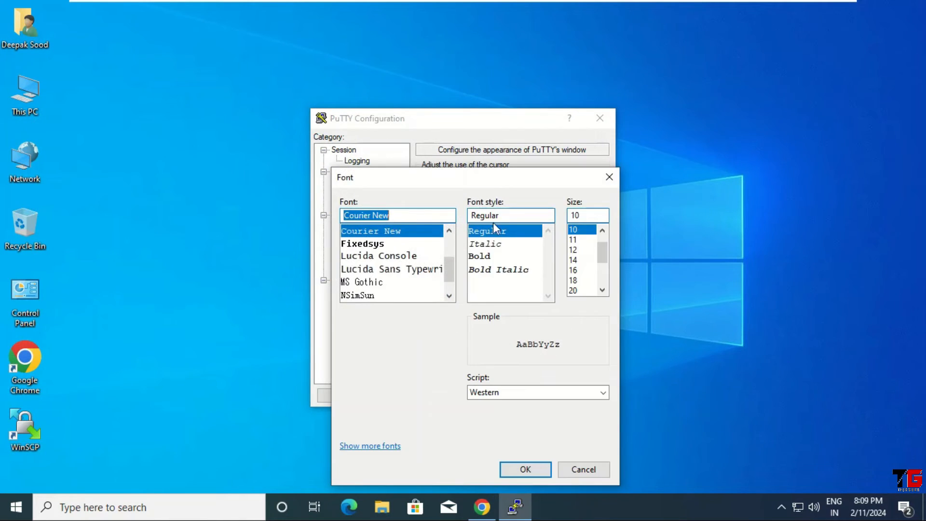
left_click(574, 270)
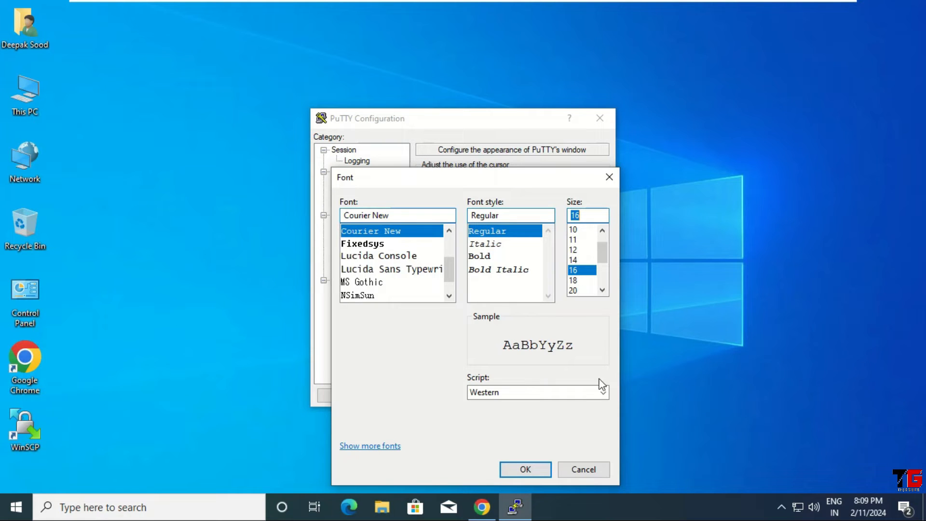
left_click(525, 469)
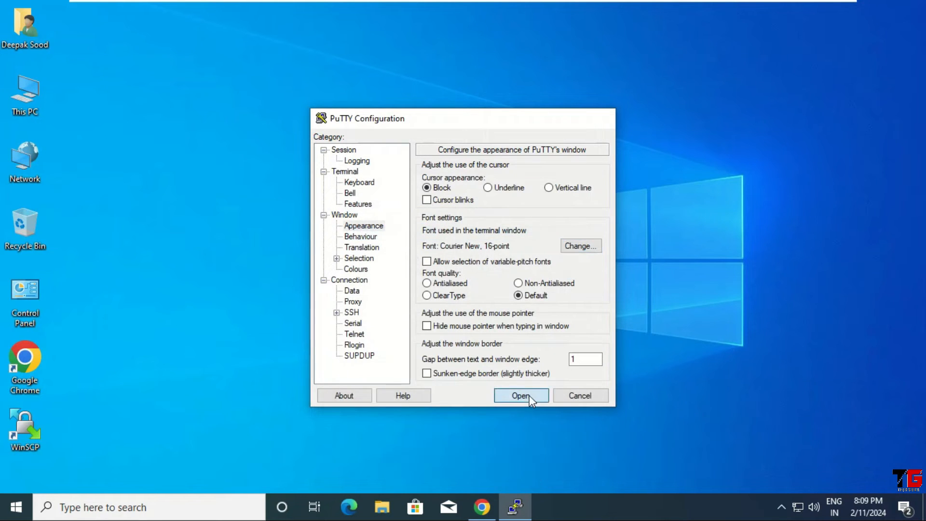
left_click(528, 395)
Log in as root with the account password and clear the screen with Ctrl+L
left_click_drag(402, 77, 398, 60)
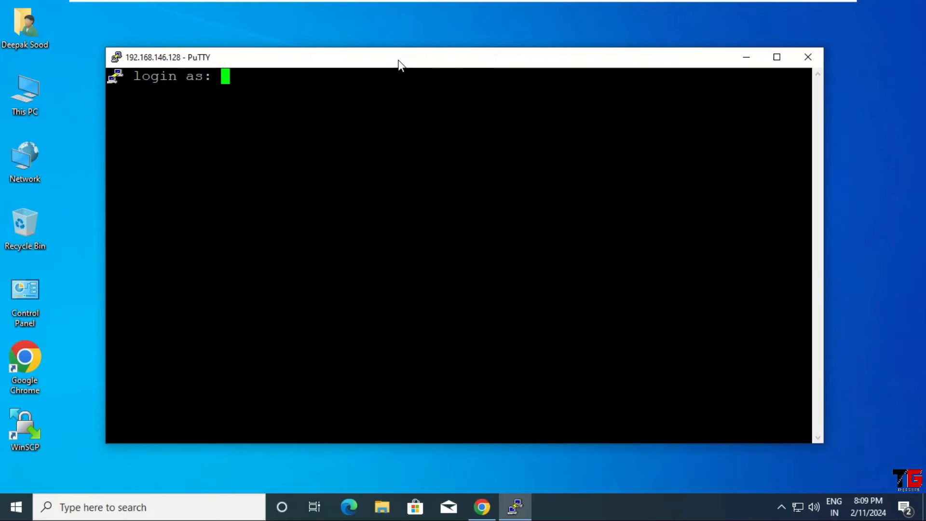
type("root")
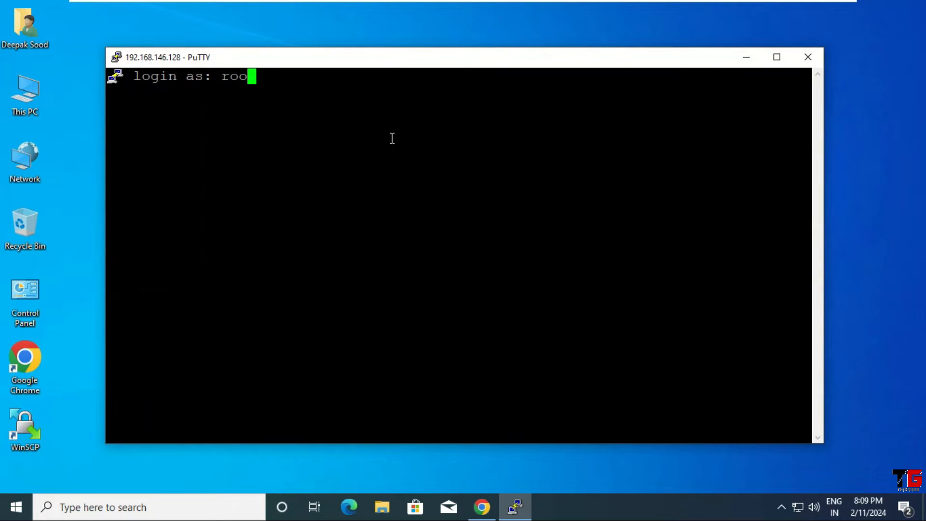
key("Return")
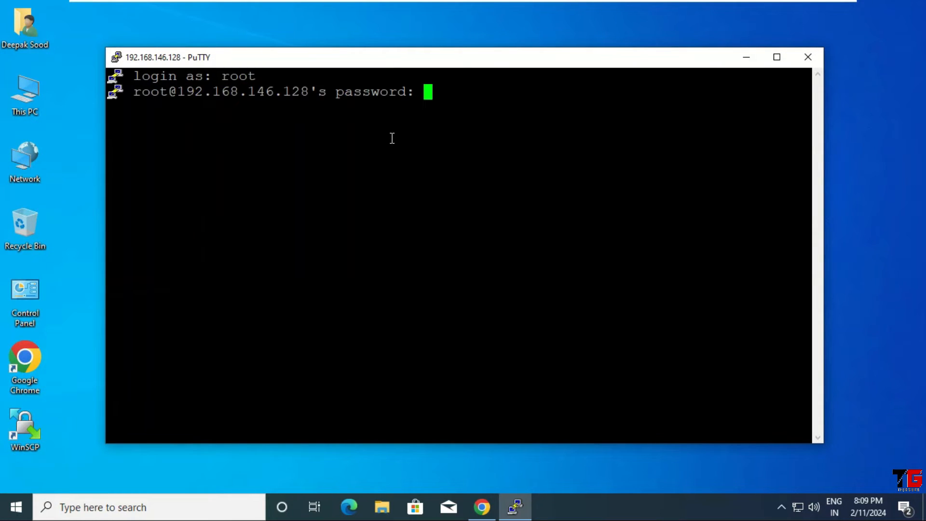
key("Return")
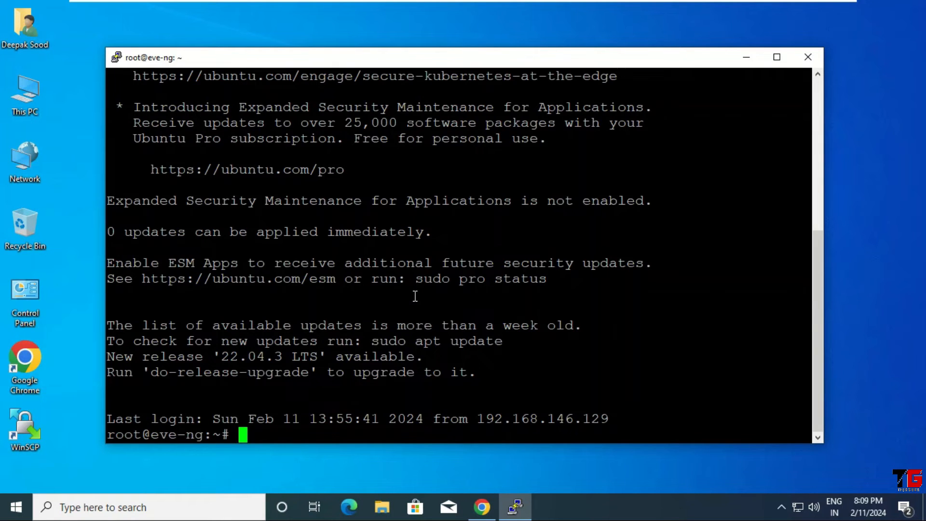
key("ctrl+l")
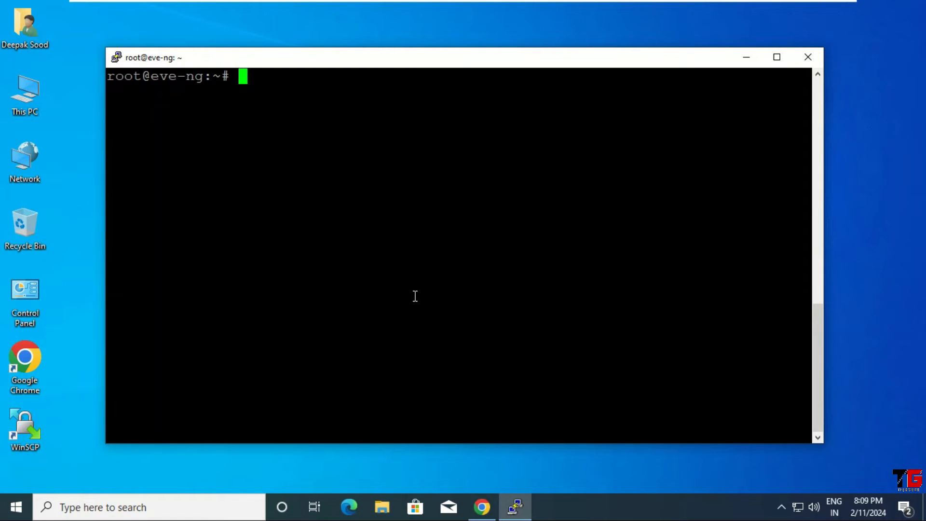
Change to /opt/unetlab/addons/qemu and list the existing image folders
type("cd /op")
key("Tab")
type("u")
key("Tab")
type("a")
key("Tab")
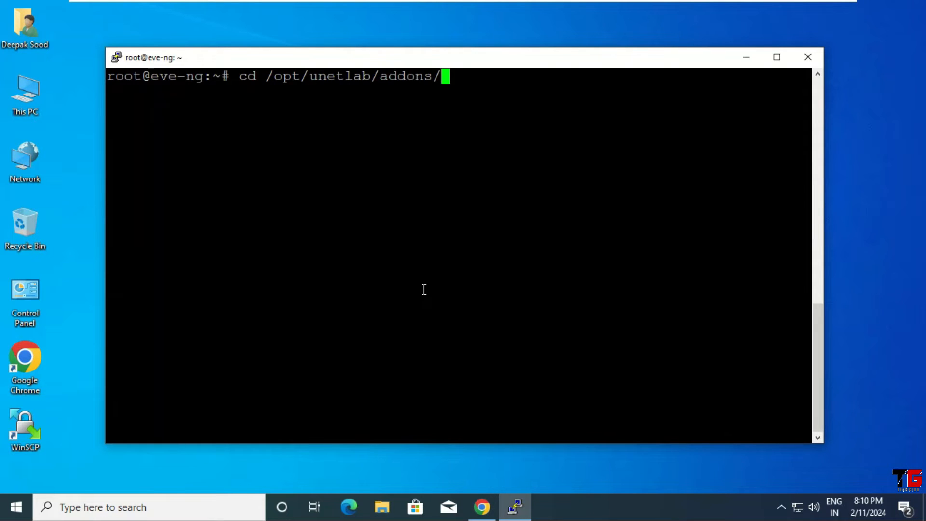
type("q")
key("Tab")
key("Return")
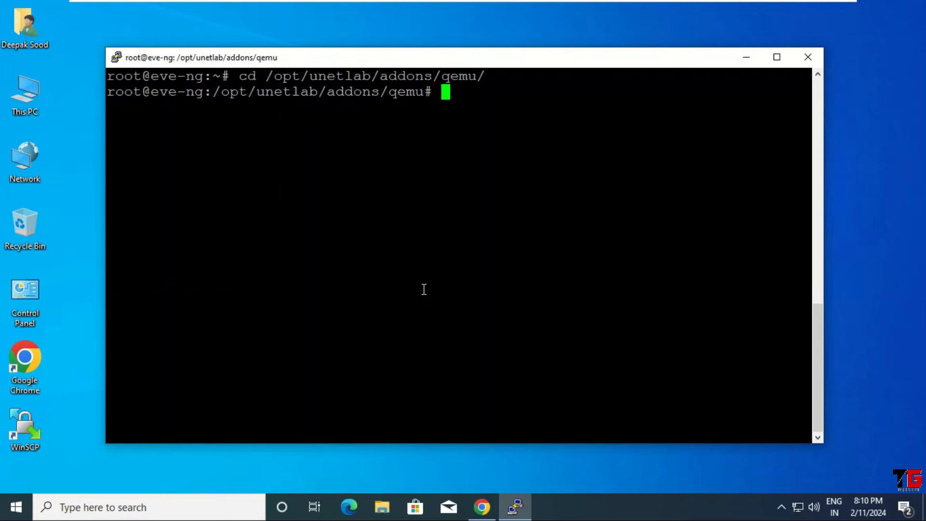
type("ls")
key("Return")
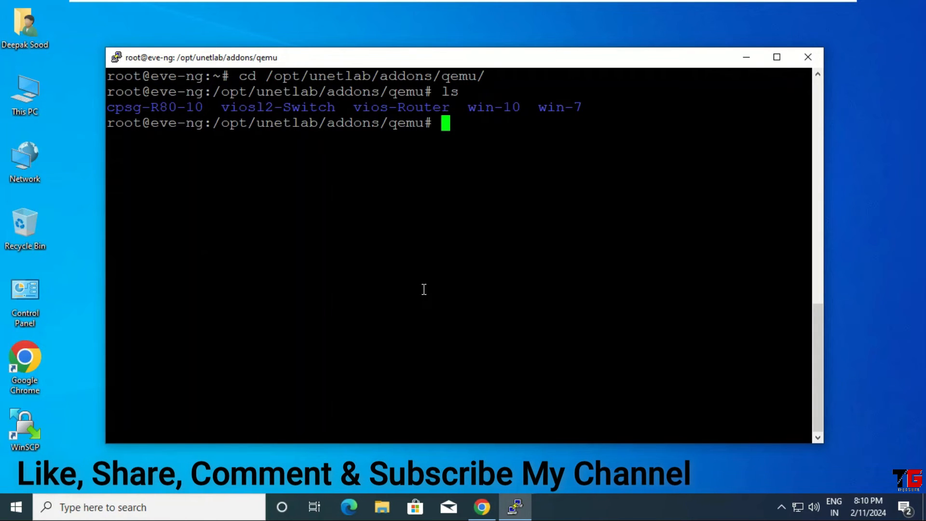
Create the winserver-19 directory with mkdir -v, confirm it with ls, and cd into it
key("Return")
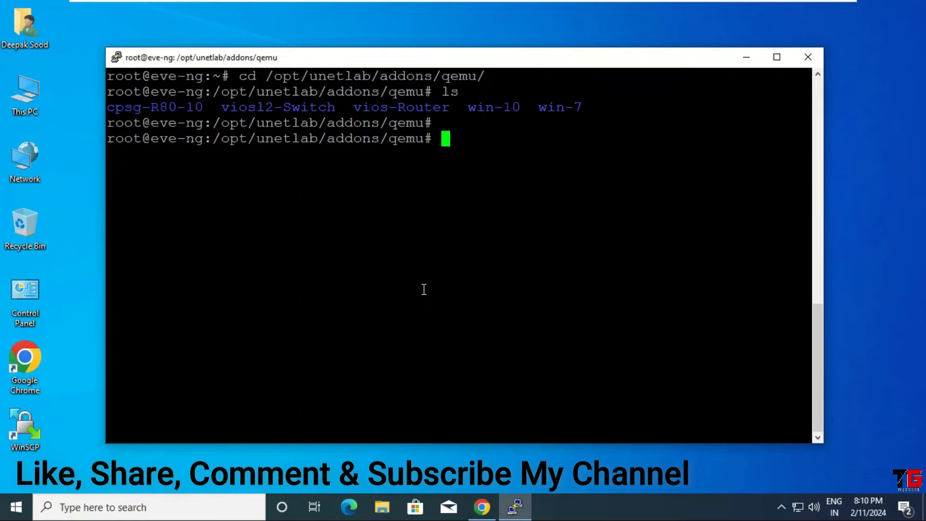
type("mkdir ")
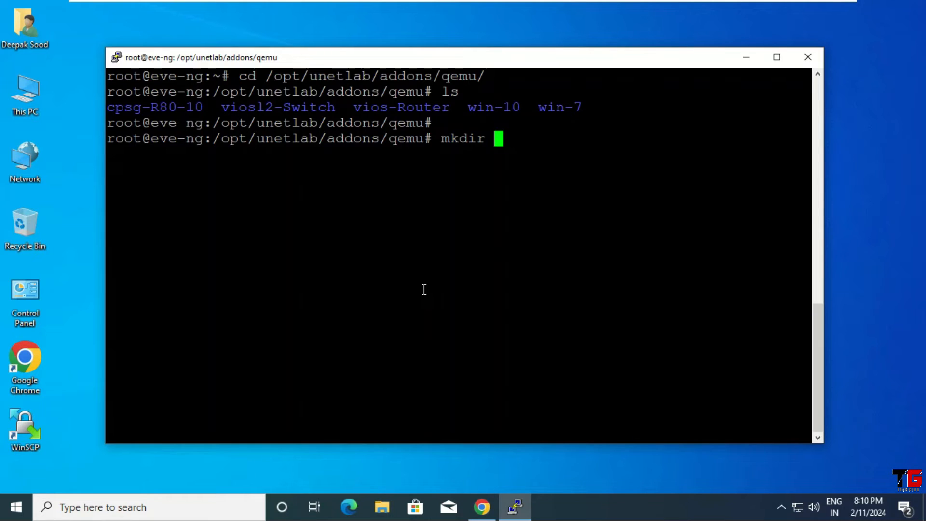
type("-v win")
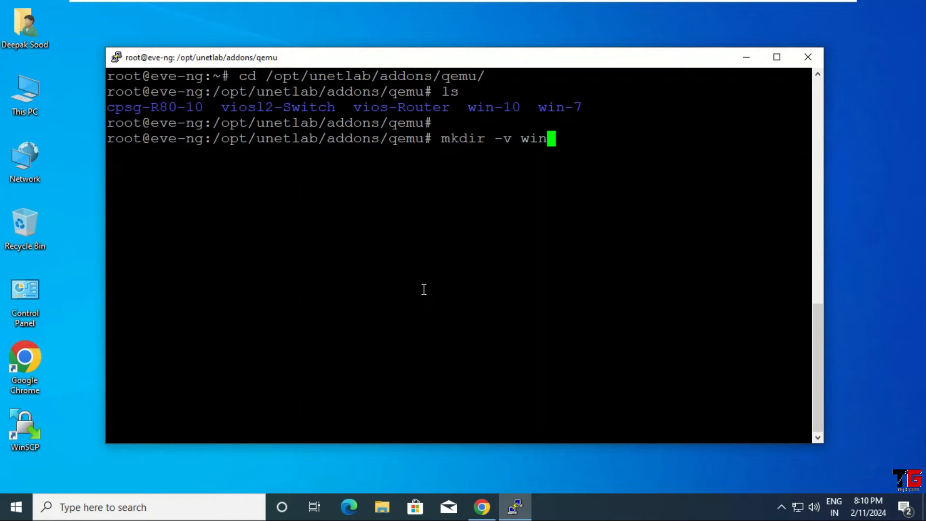
type("server-")
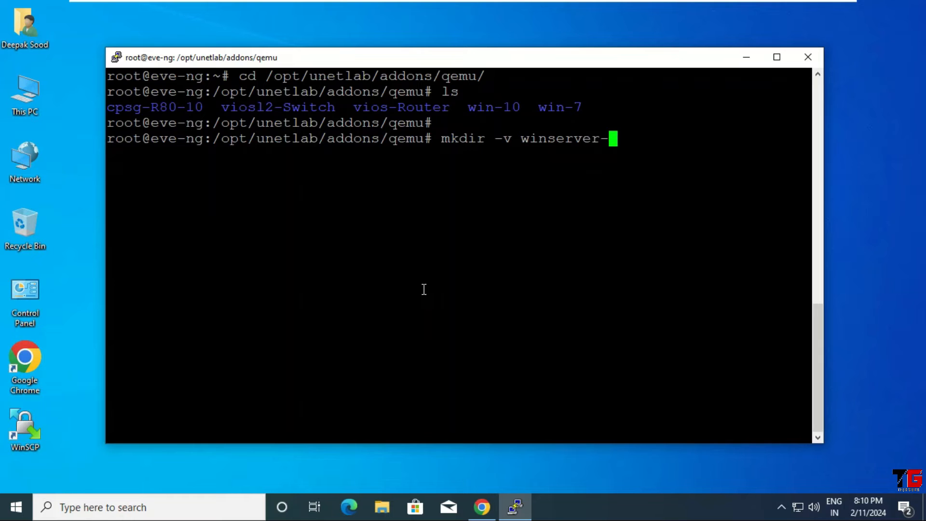
type("19")
key("Return")
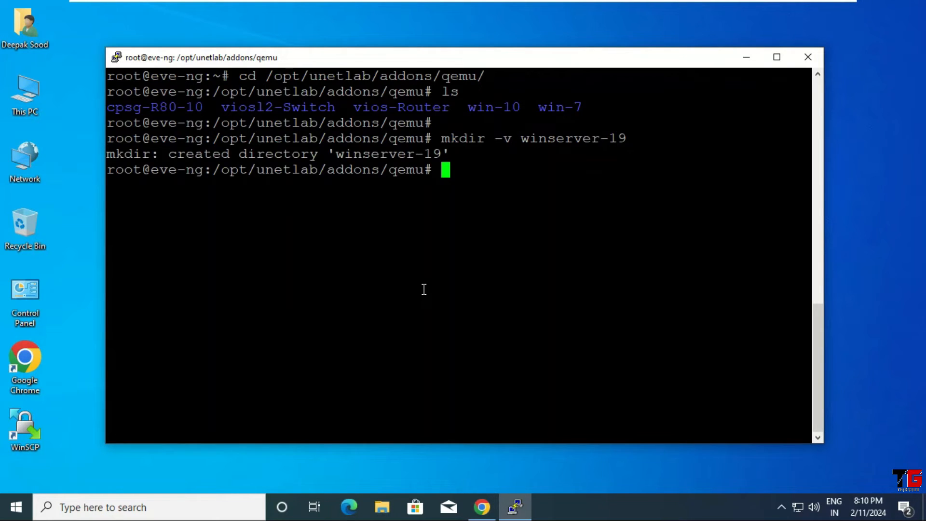
type("ls")
key("Return")
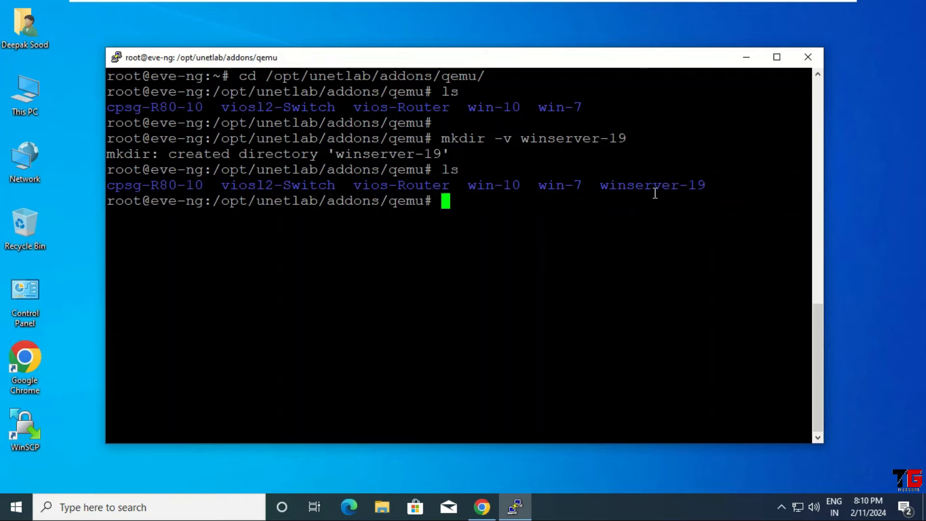
type("cd winser")
key("Tab")
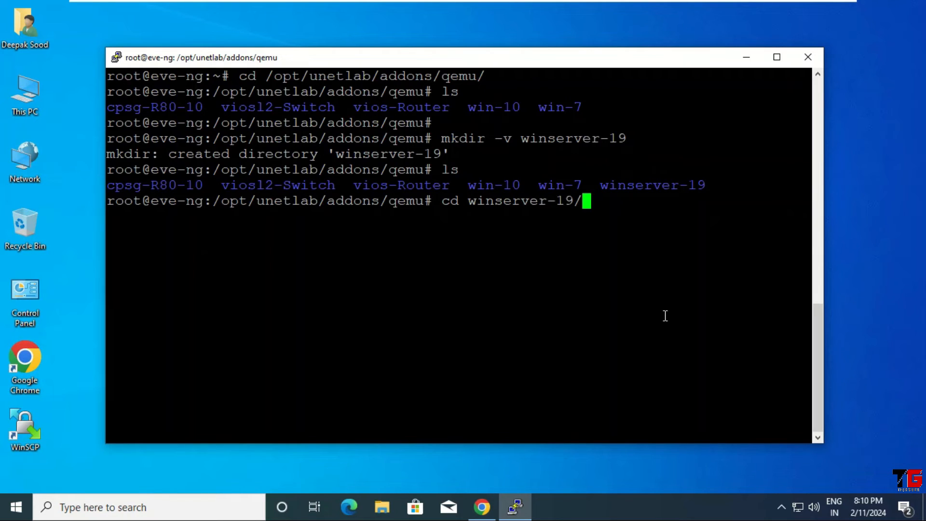
key("Return")
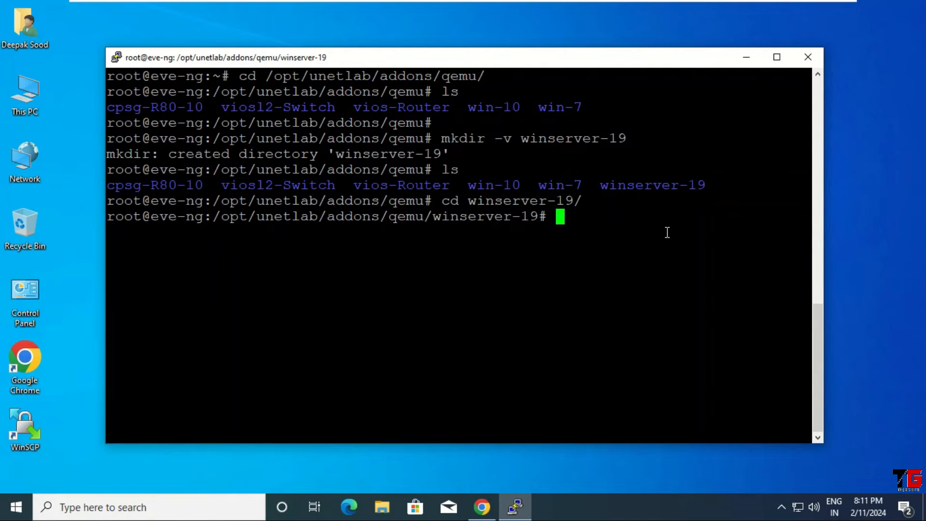
Launch WinSCP and log in over SFTP to 192.168.146.128 as root with the password
left_click(21, 430)
double_click(21, 430)
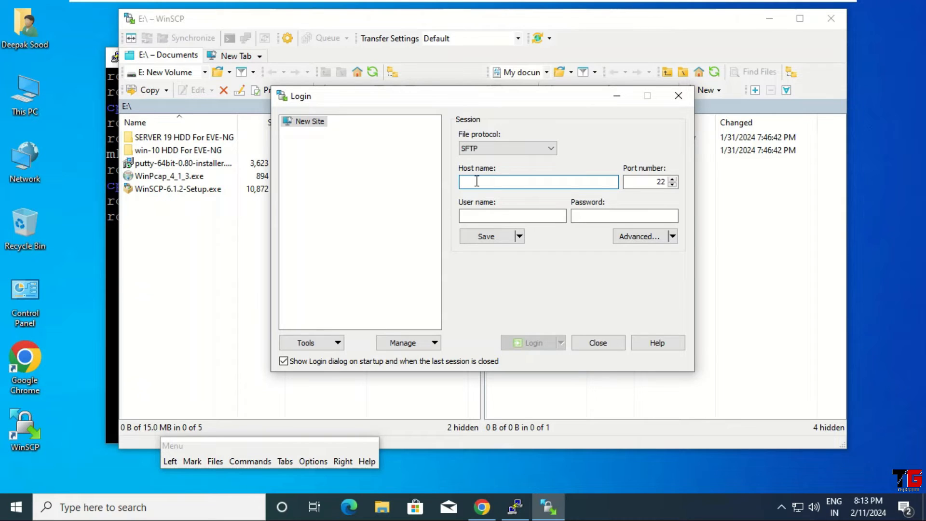
type("192.168.146.128")
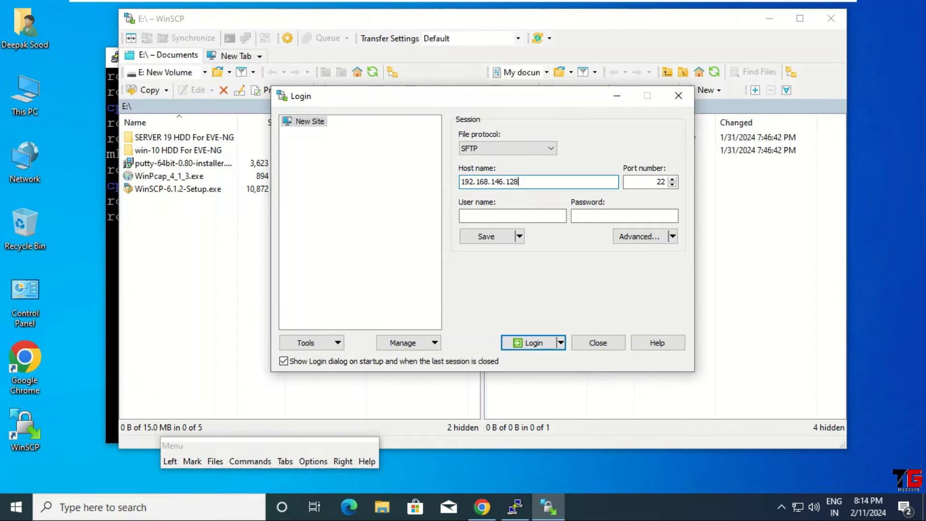
left_click(467, 216)
type("root")
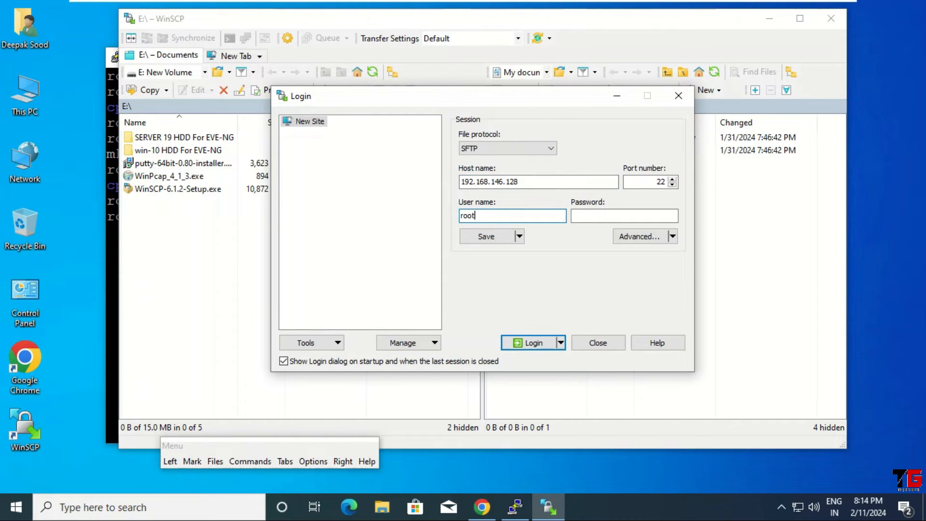
left_click(589, 215)
type("rve")
left_click(534, 342)
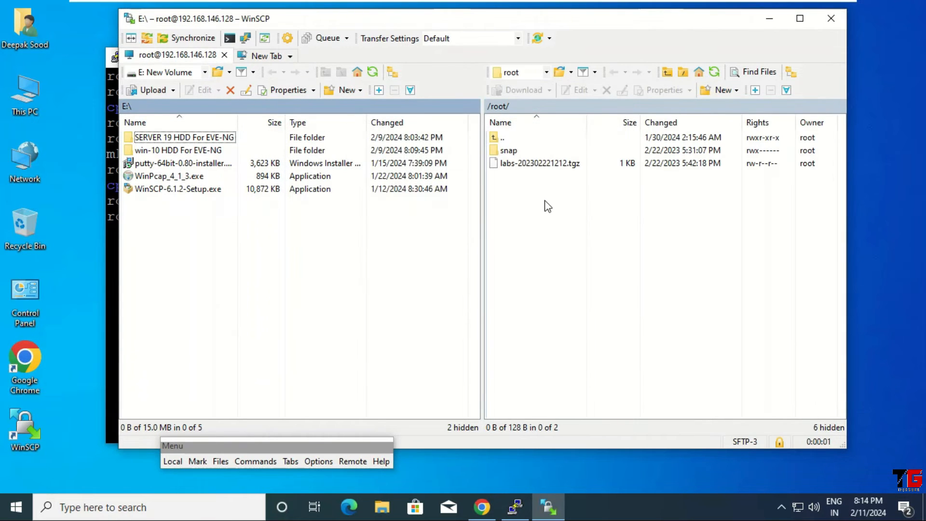
Browse the remote pane from / down to /opt/unetlab/addons/qemu/winserver-19
left_click_drag(177, 232, 420, 378)
left_click_drag(65, 84, 16, 384)
left_click_drag(519, 201, 703, 346)
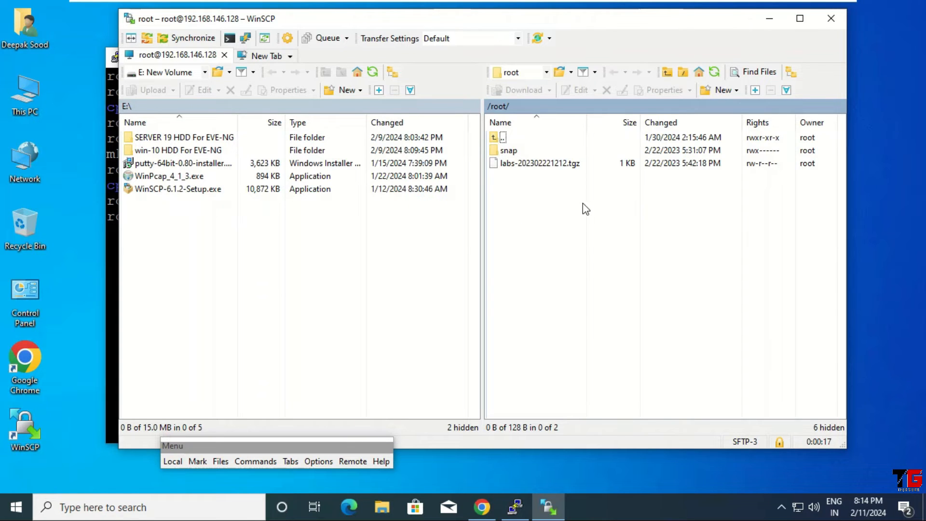
left_click(546, 72)
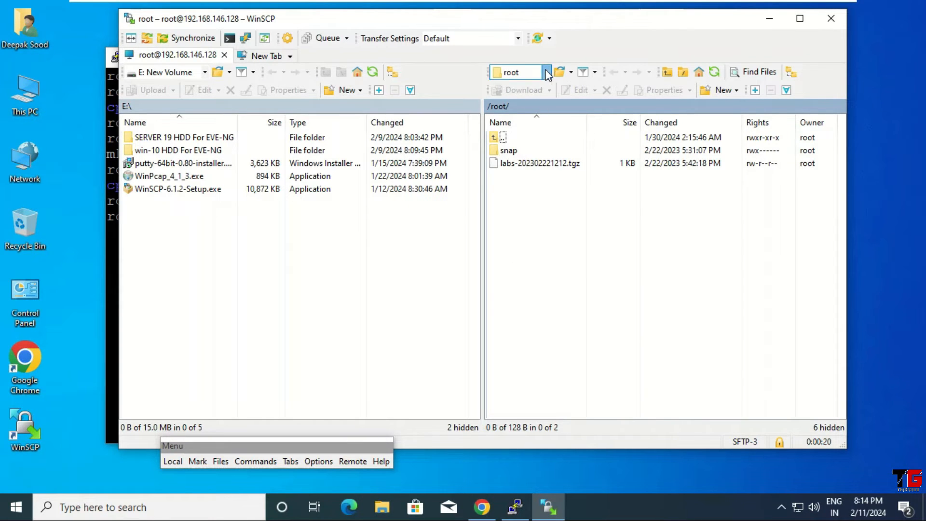
left_click(535, 82)
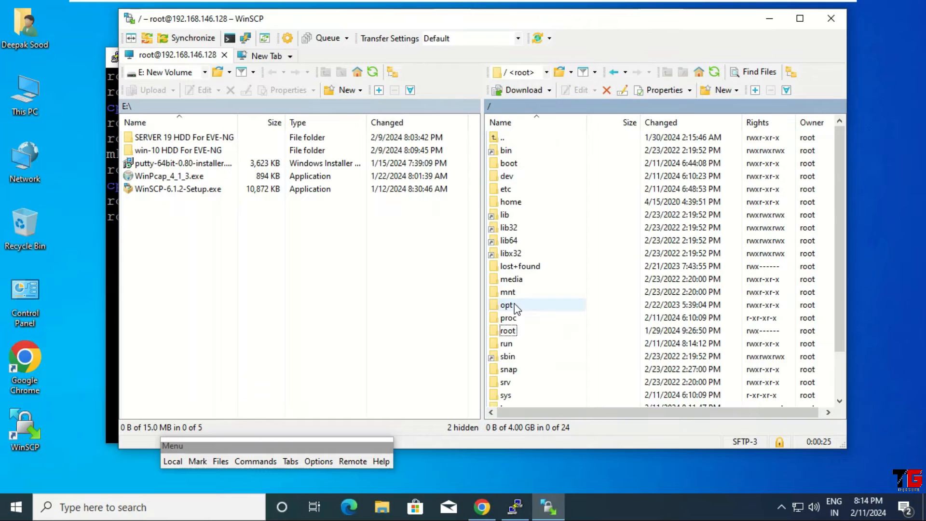
double_click(515, 304)
double_click(514, 319)
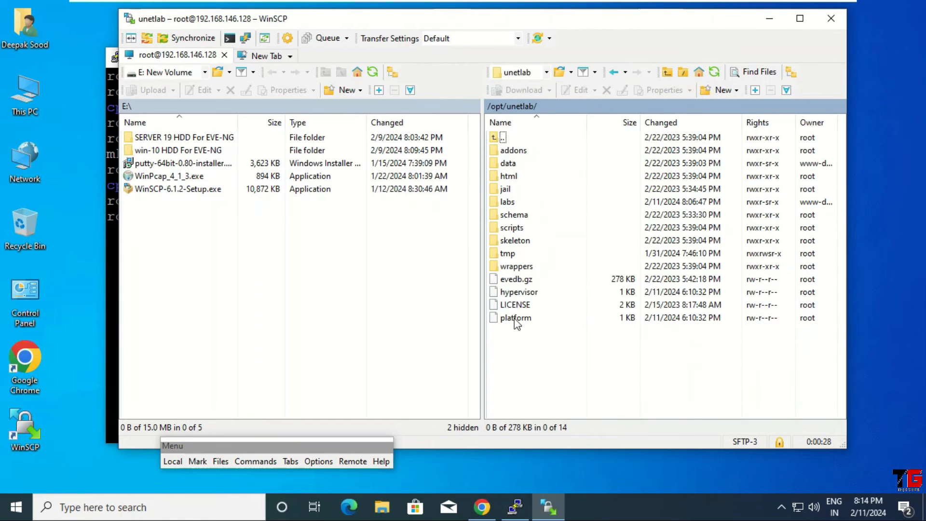
double_click(515, 151)
double_click(516, 177)
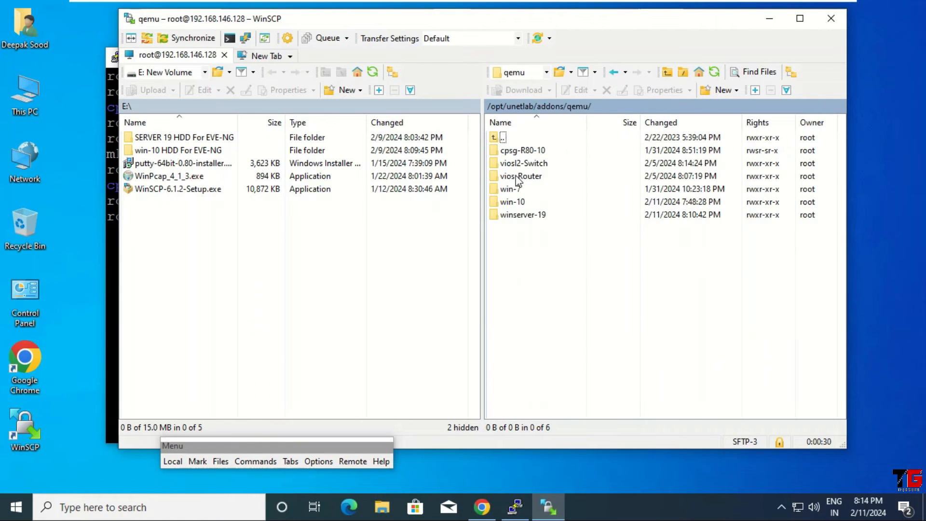
double_click(541, 216)
left_click(252, 230)
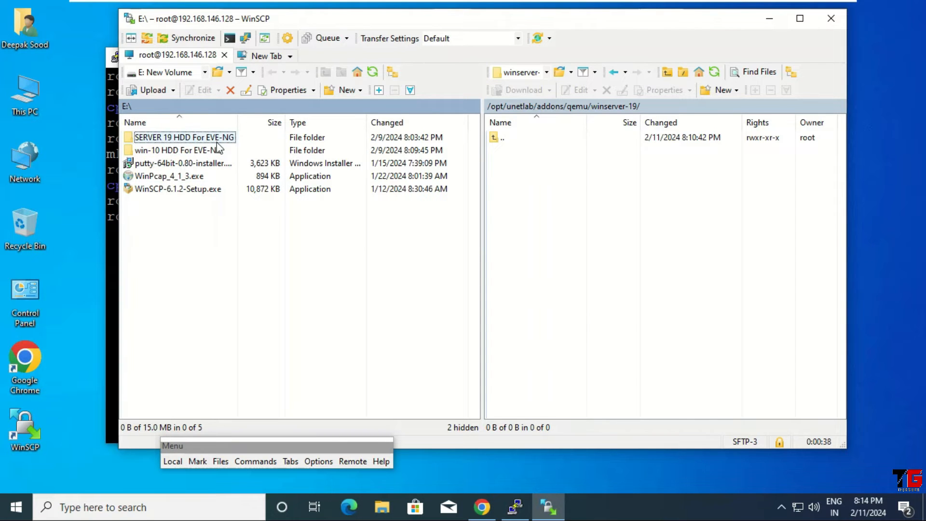
Upload virtioa.qcow2 from the local SERVER 19 HDD For EVE-NG folder into winserver-19
double_click(190, 139)
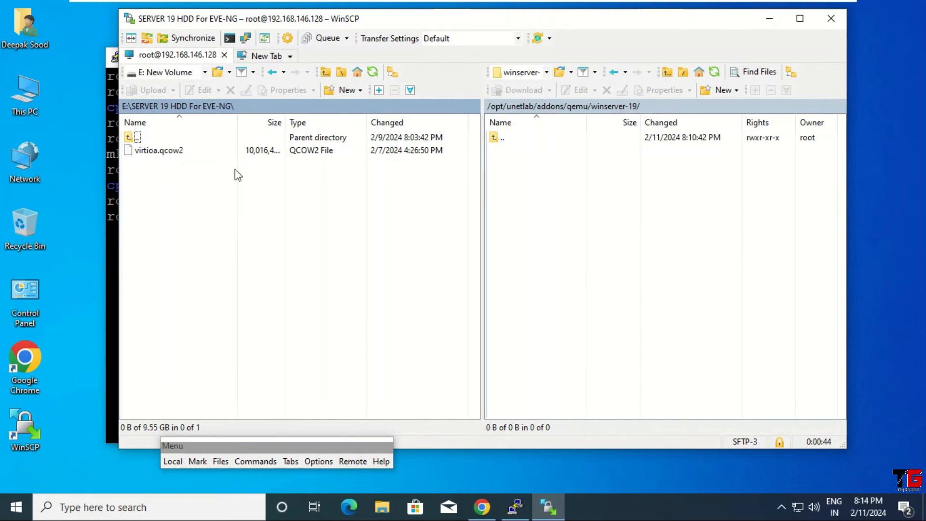
right_click(155, 150)
mouse_move(191, 190)
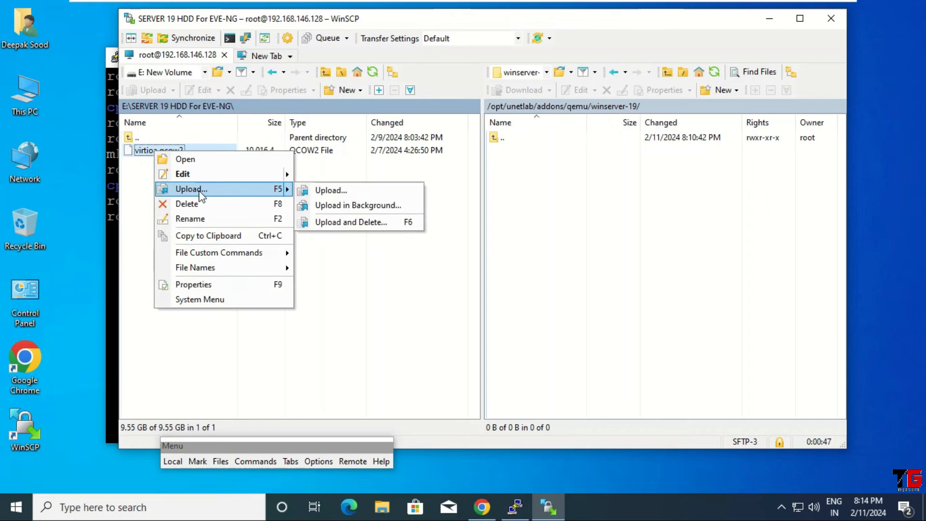
left_click(330, 191)
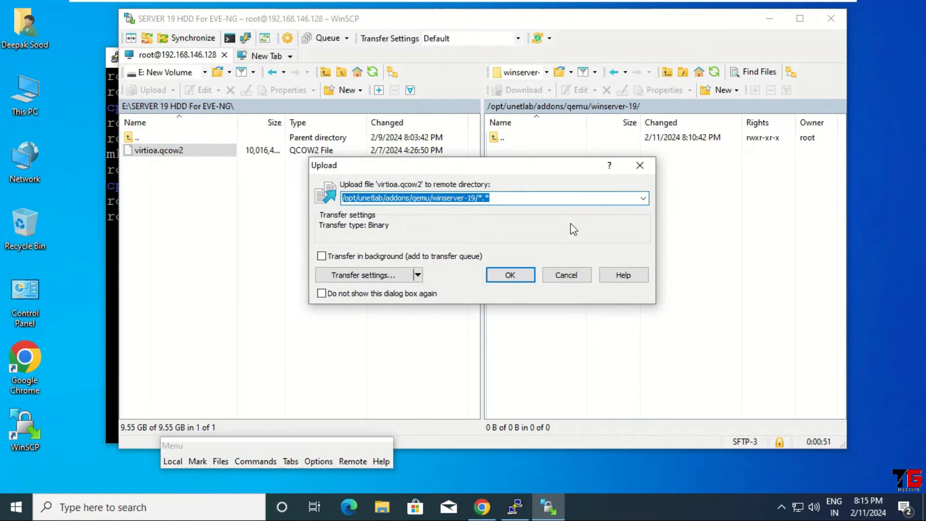
left_click(524, 278)
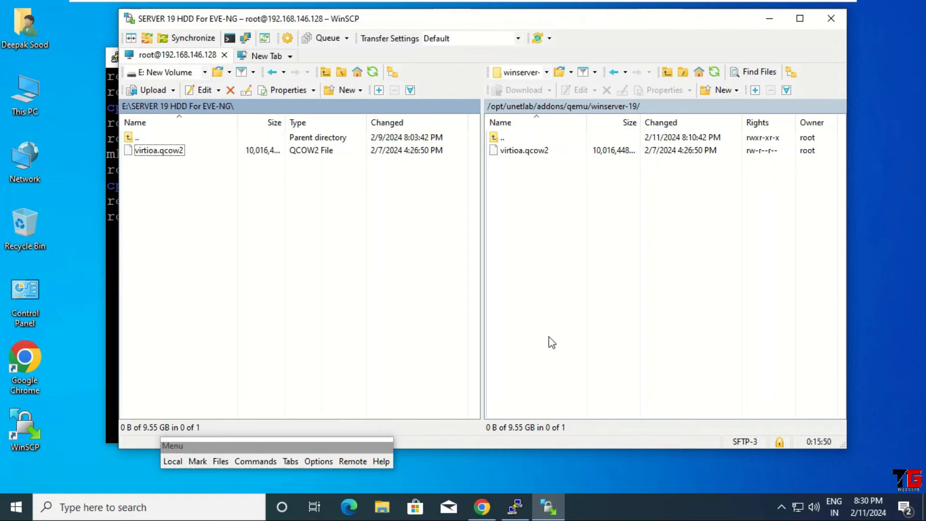
left_click(515, 508)
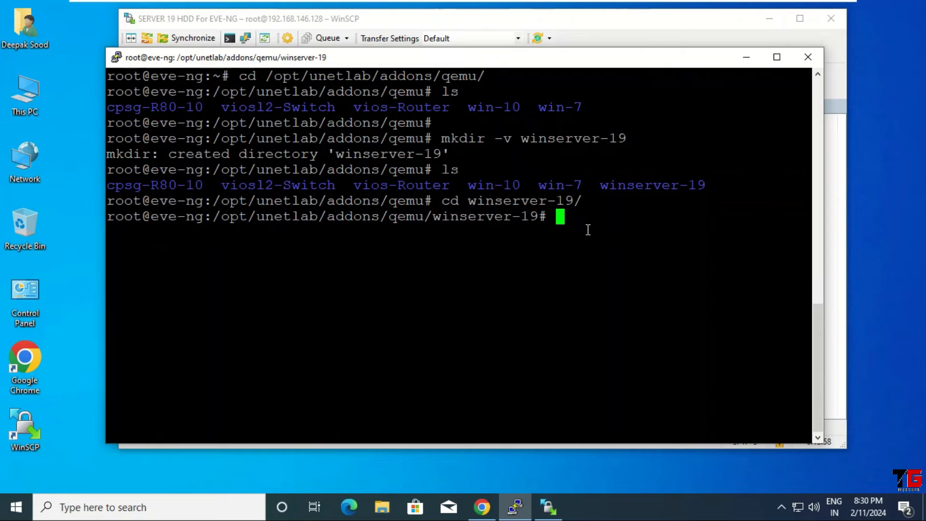
Run /opt/unetlab/wrappers/unl_wrapper -a fixpermissions in the PuTTY shell
type("/opt/unetlab/w")
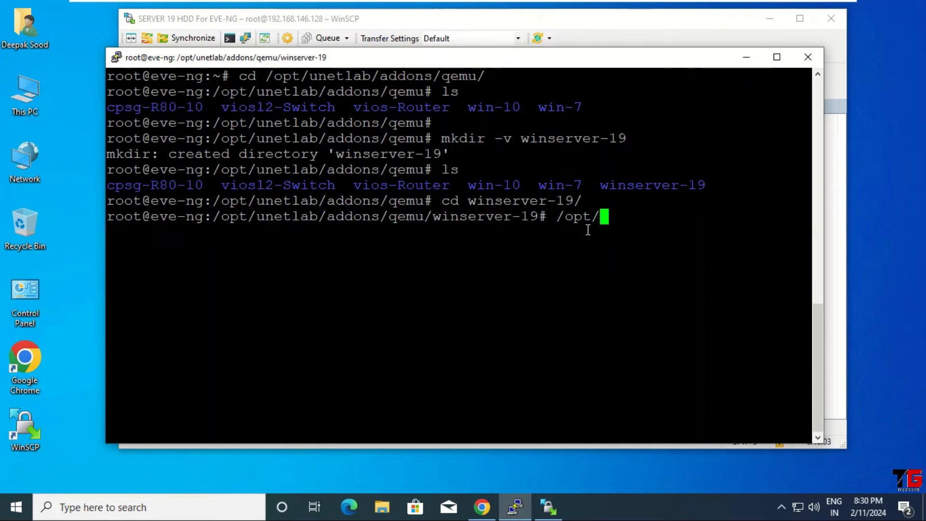
key("Tab")
type("u")
key("Tab")
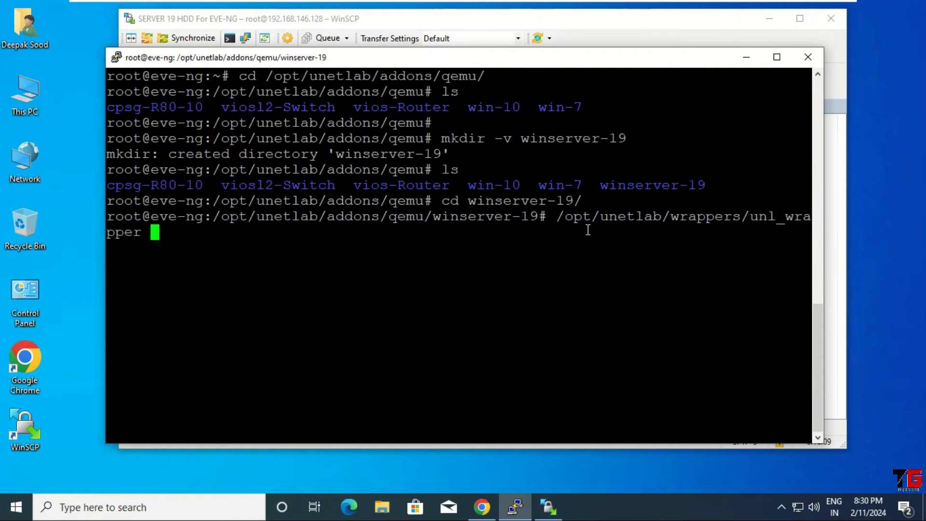
type("-a fix")
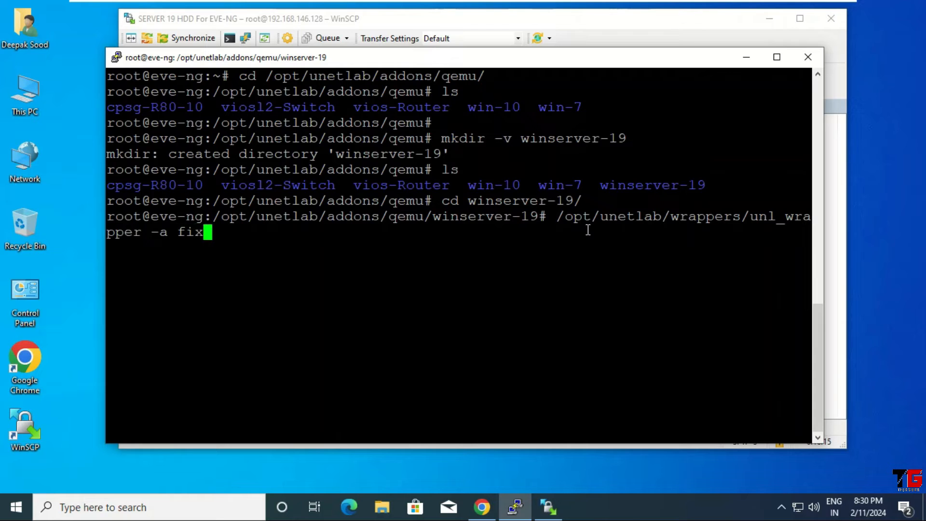
type("permis")
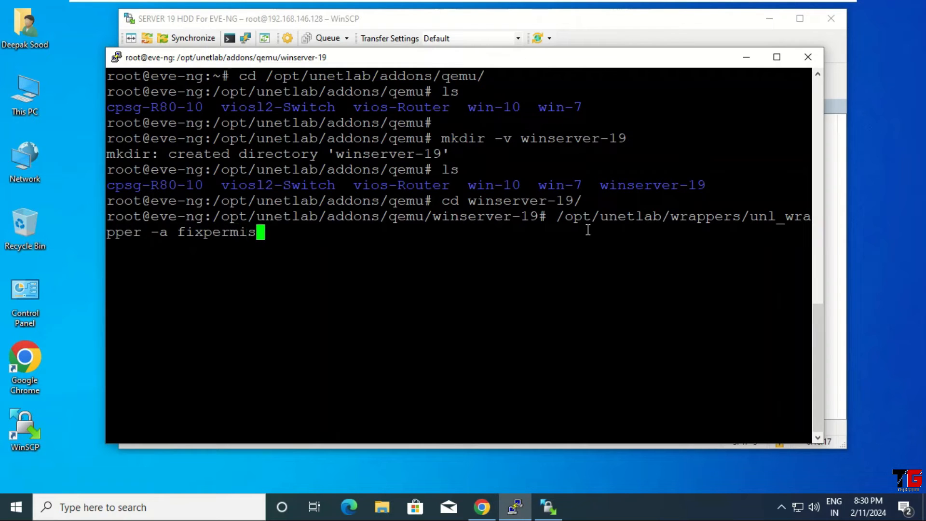
type("sions")
key("Return")
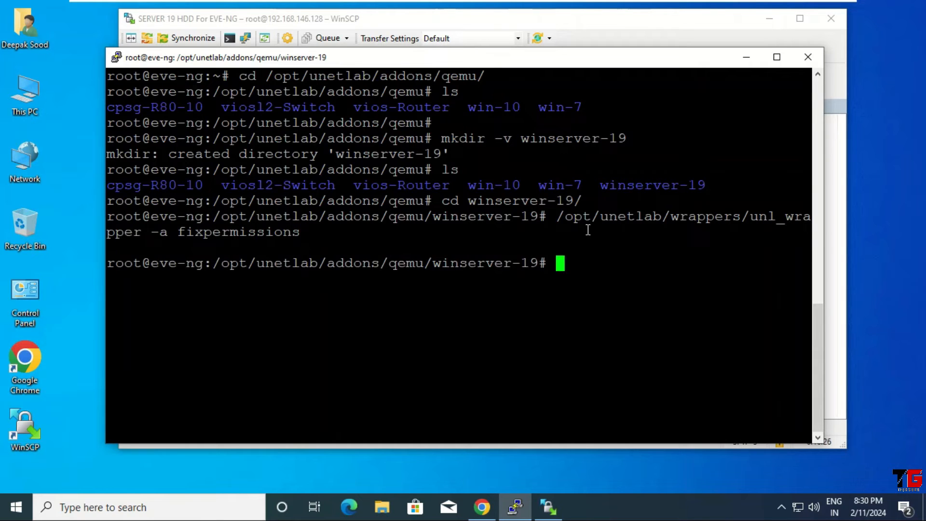
Minimize PuTTY and WinSCP and bring Chrome's empty WinServer-19 topology forward
left_click(748, 60)
left_click(769, 21)
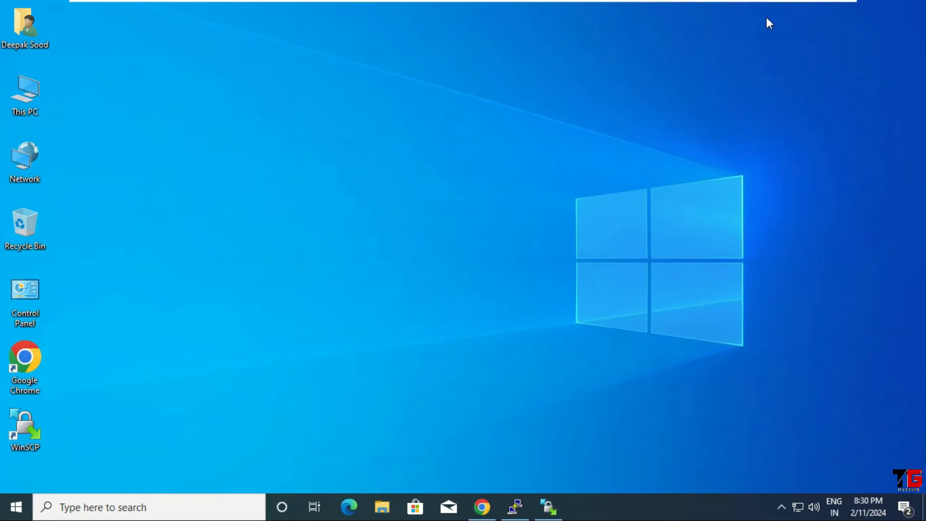
left_click(483, 504)
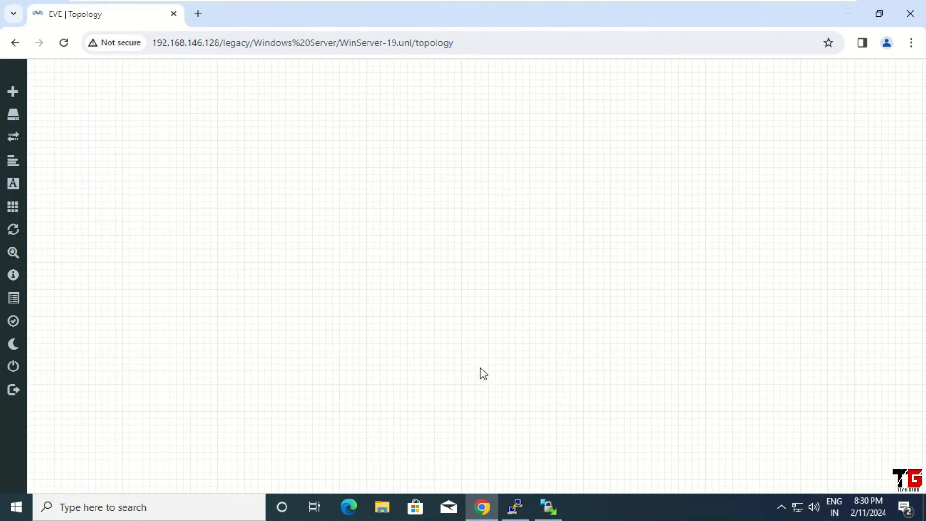
Add a Windows Server node using the winserver-19 image with 4162 MB RAM and vnc console
right_click(277, 127)
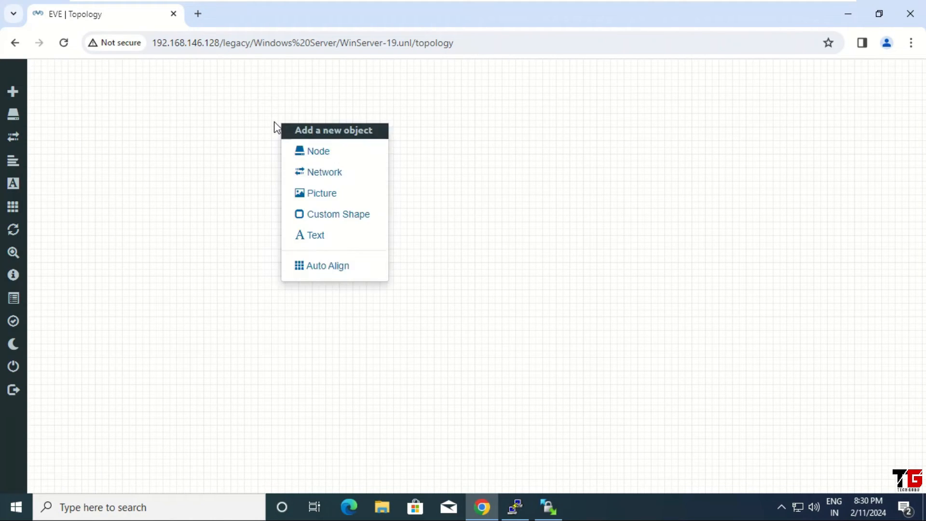
left_click(347, 158)
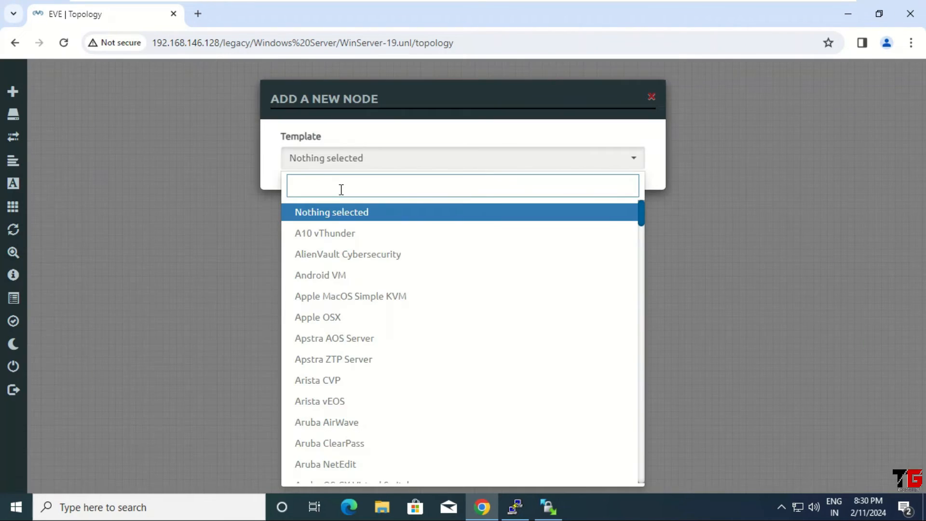
type("win")
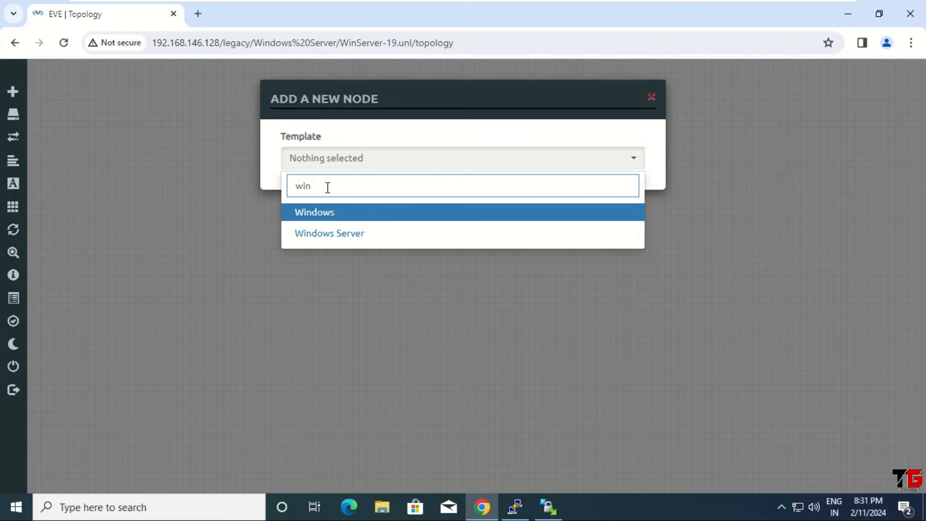
left_click(381, 238)
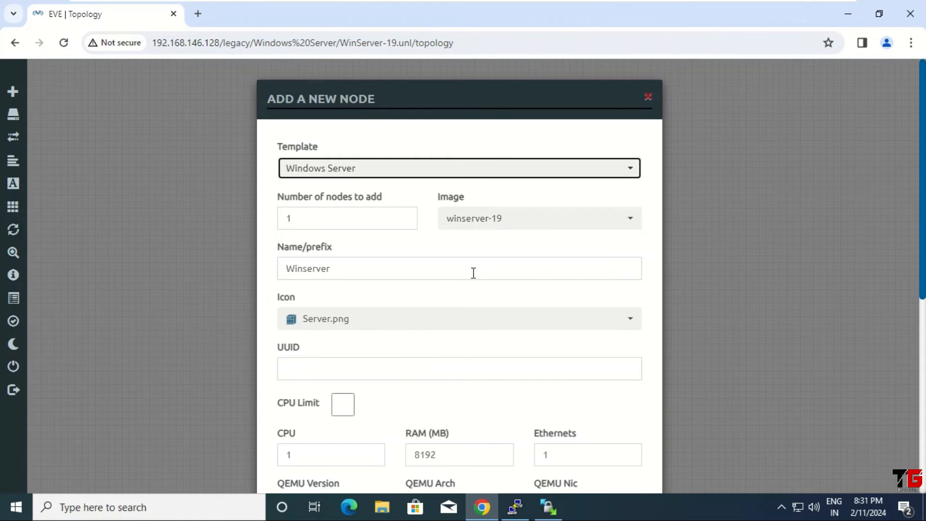
scroll(477, 273, "down", 3)
left_click_drag(448, 318, 367, 310)
type("416")
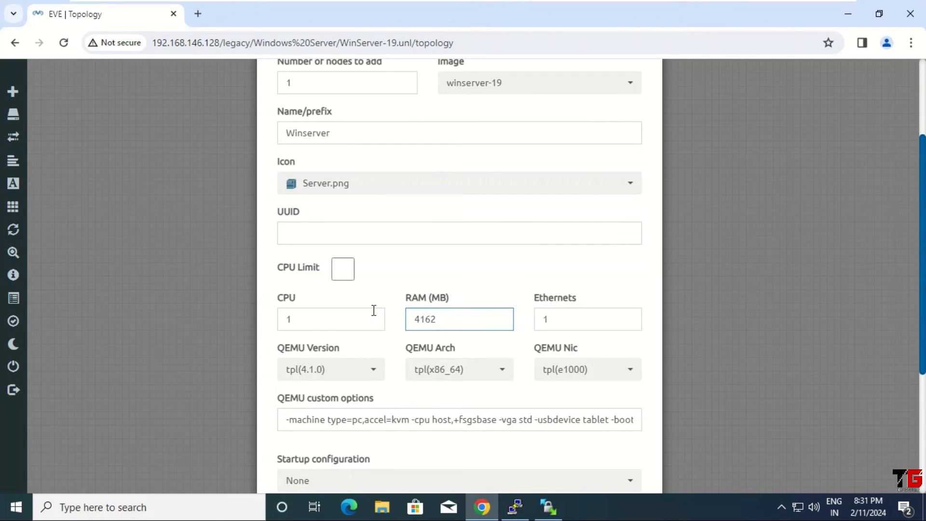
scroll(371, 311, "down", 5)
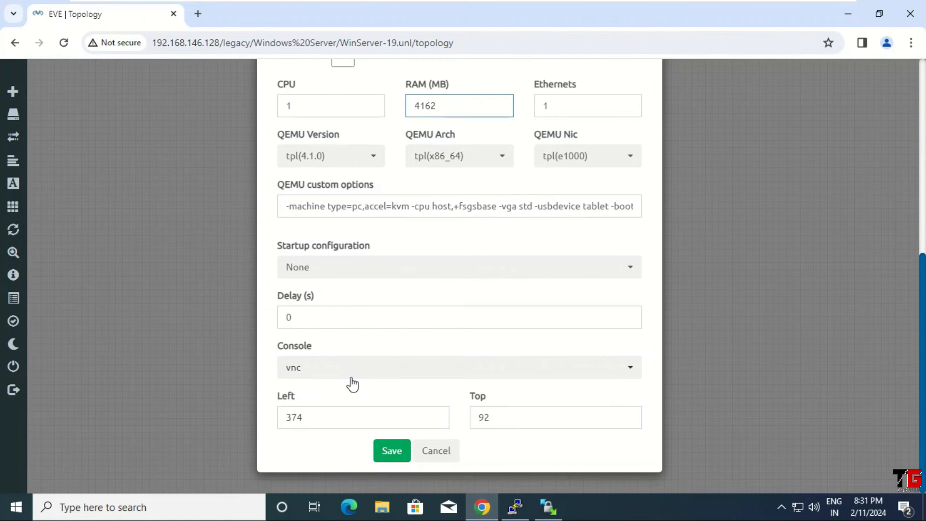
left_click(392, 453)
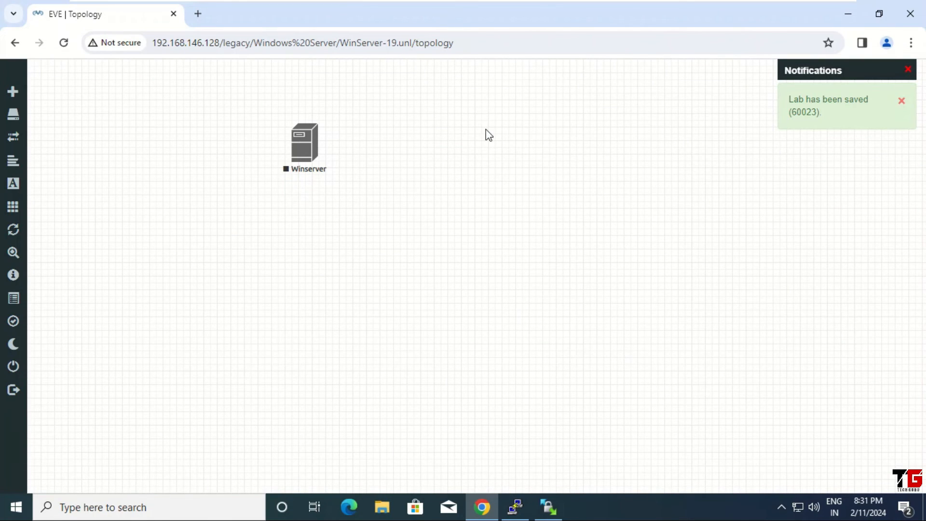
right_click(485, 130)
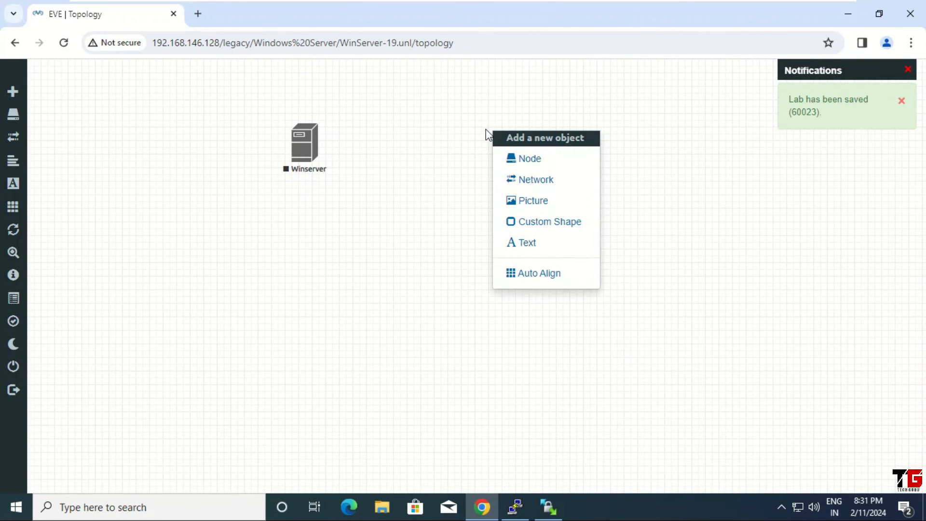
Add a network named Net of type Management(Cloud0) to the canvas
left_click(555, 183)
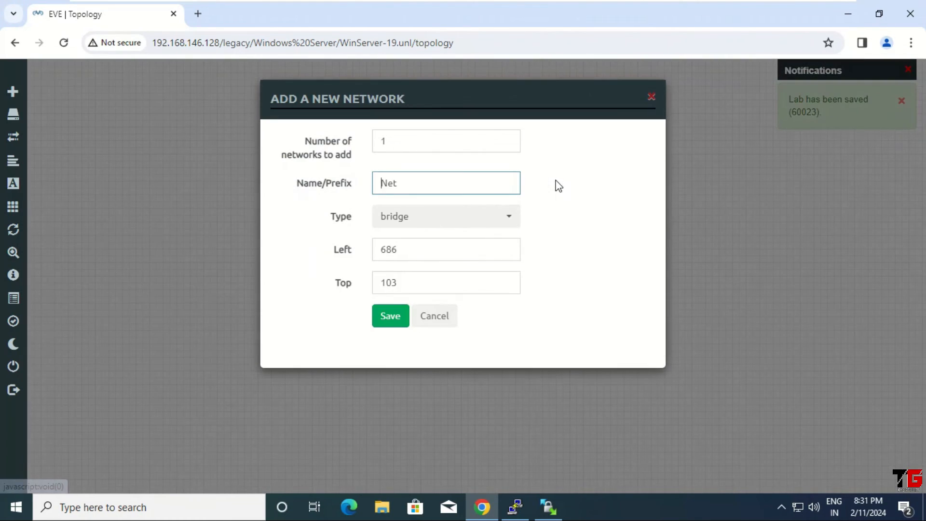
left_click(509, 221)
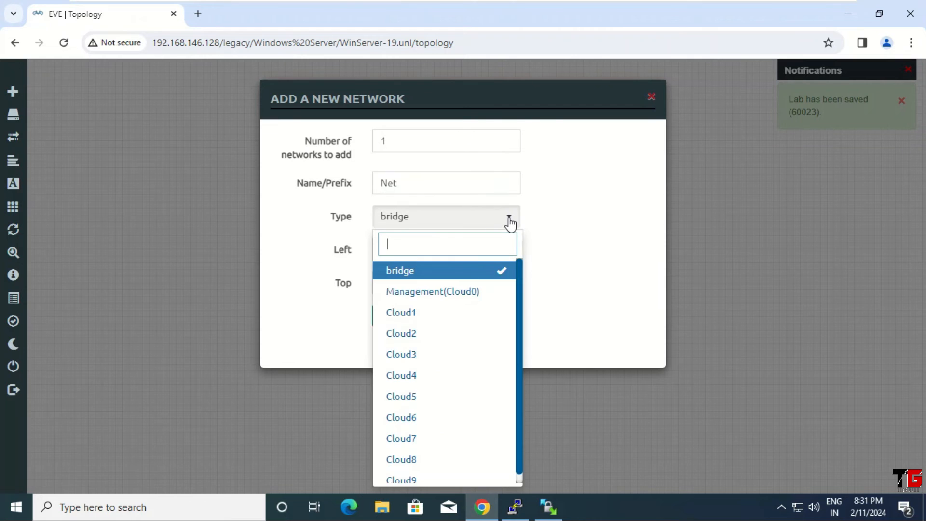
left_click(455, 293)
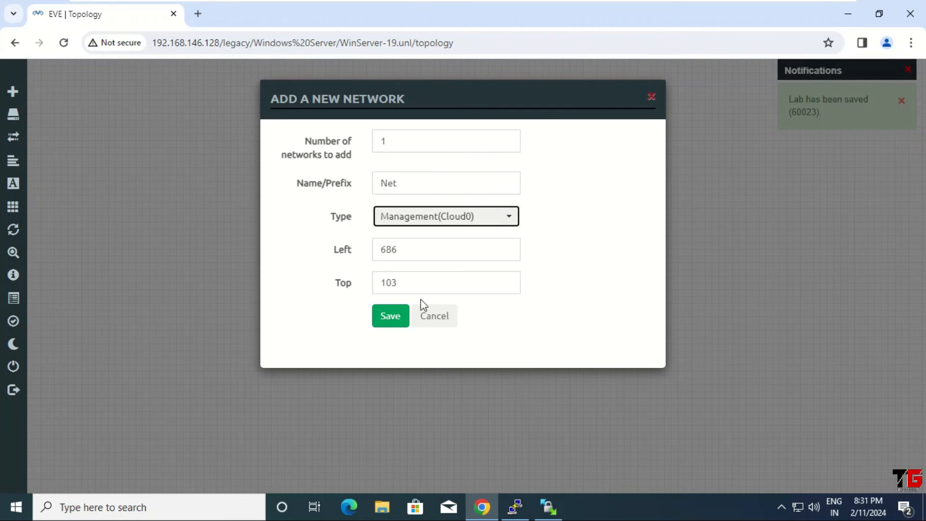
left_click(387, 318)
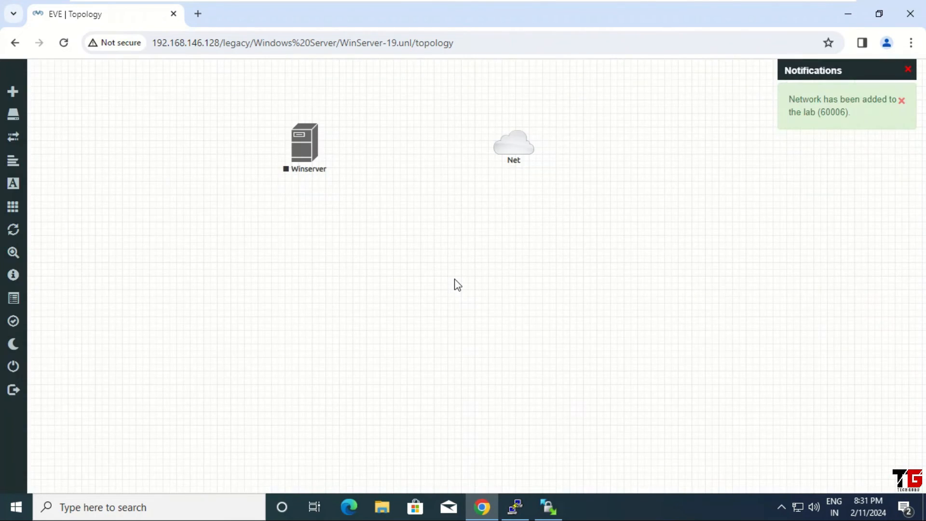
Connect the Net cloud to the Winserver node's e0 interface
mouse_move(528, 147)
left_click_drag(529, 141, 306, 144)
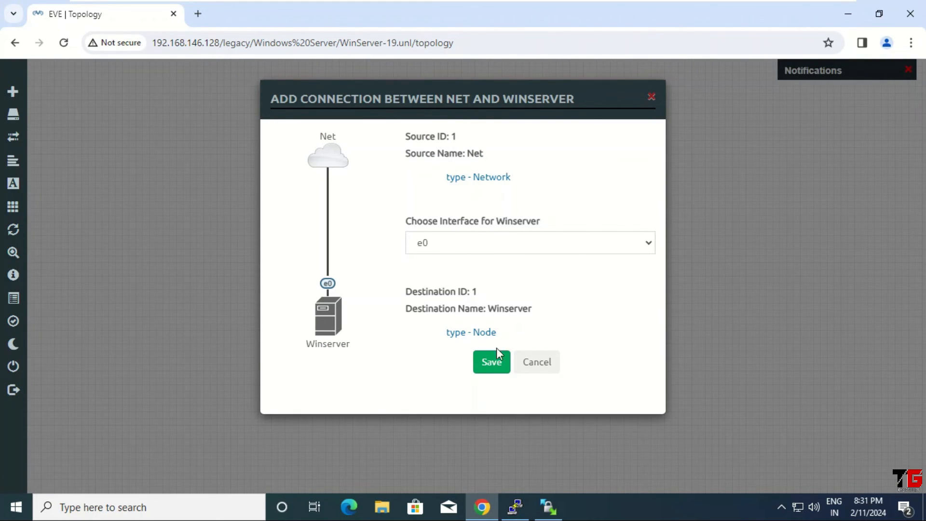
left_click(490, 363)
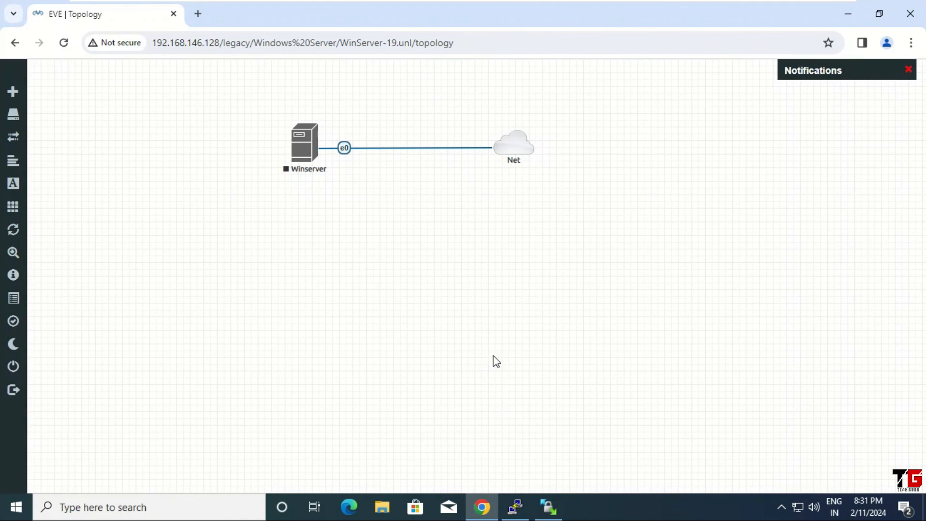
right_click(304, 142)
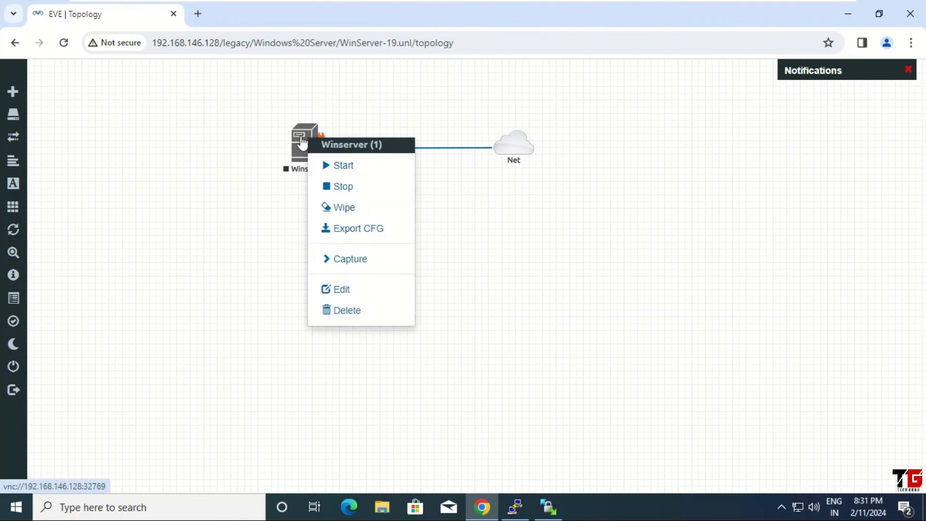
Start the Winserver node and open its VNC console viewer
left_click(342, 168)
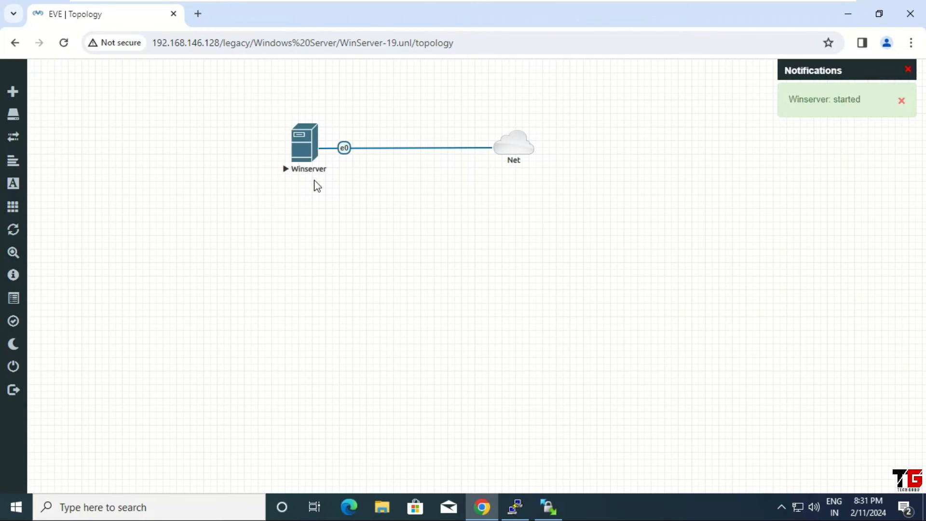
left_click(305, 150)
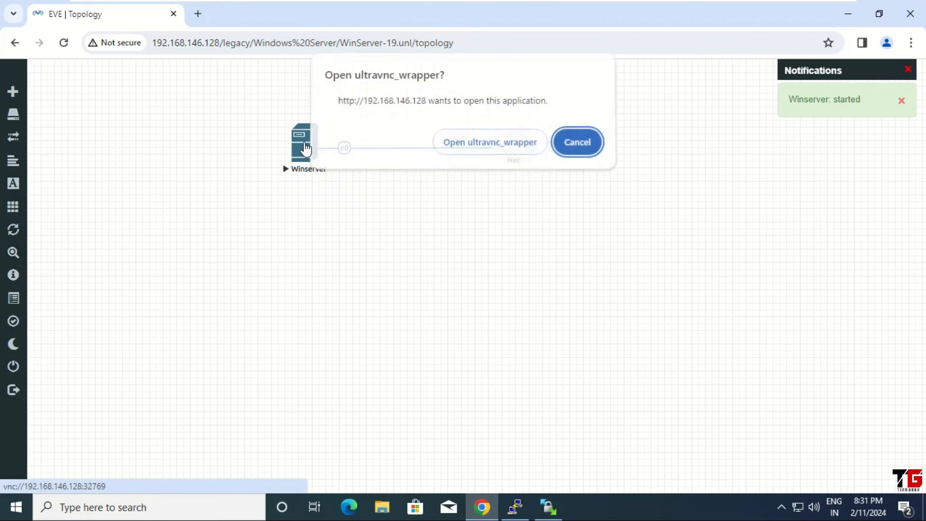
left_click(503, 145)
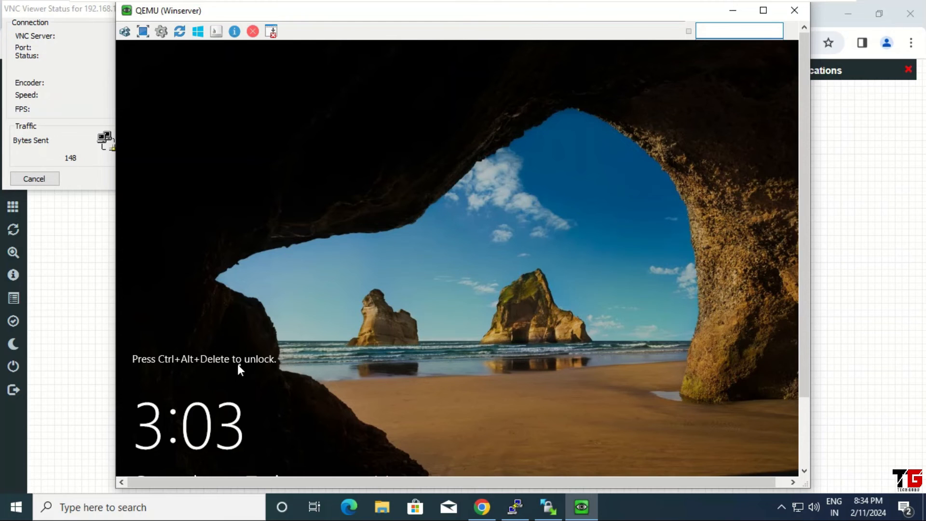
Send Ctrl+Alt+Del and sign in as Administrator with the account password
left_click(128, 32)
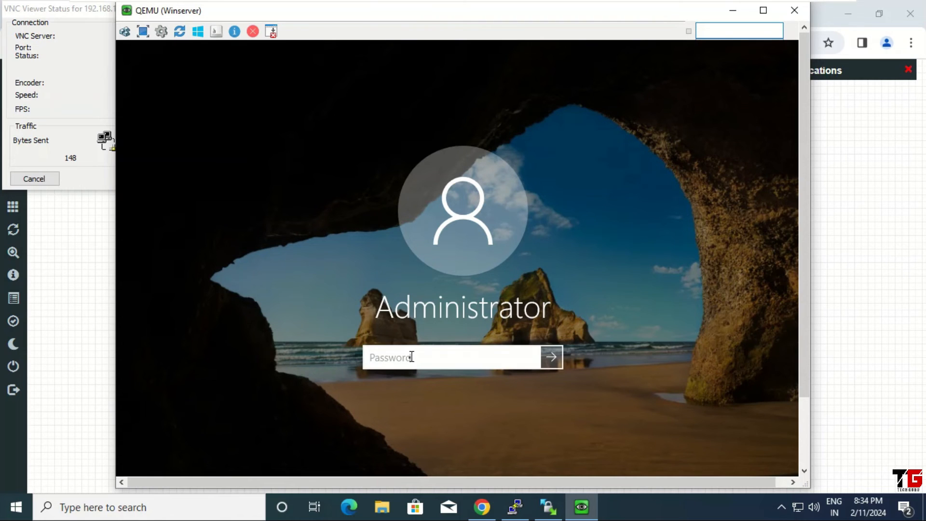
type("•")
key("Return")
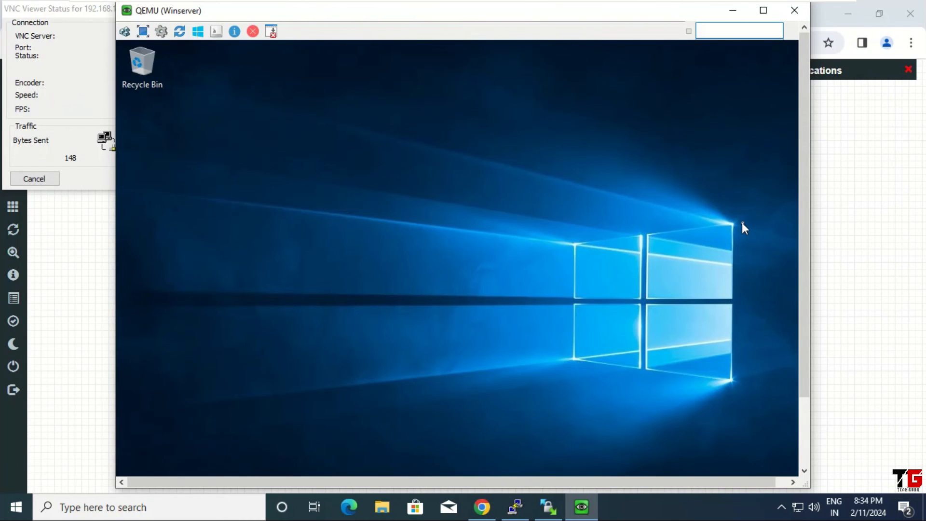
left_click_drag(803, 203, 813, 284)
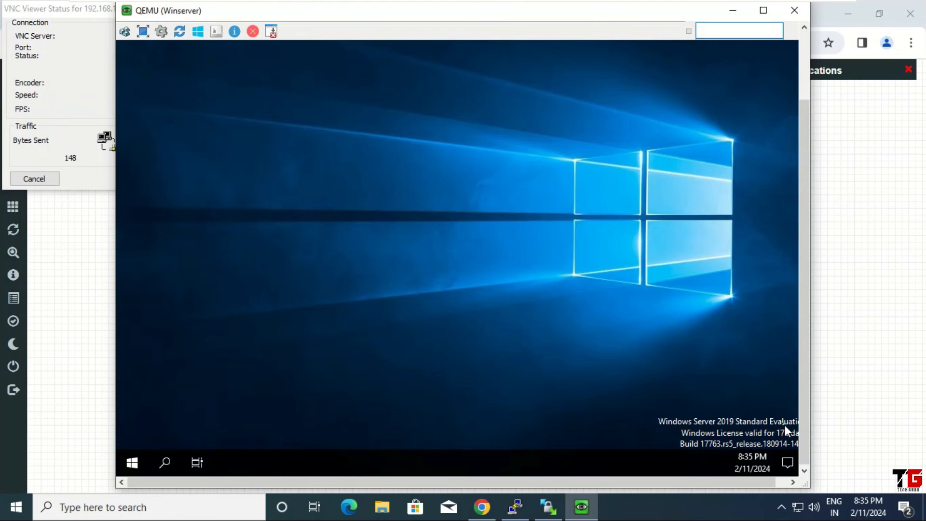
Close the VNC console and stop the Winserver node
left_click(796, 9)
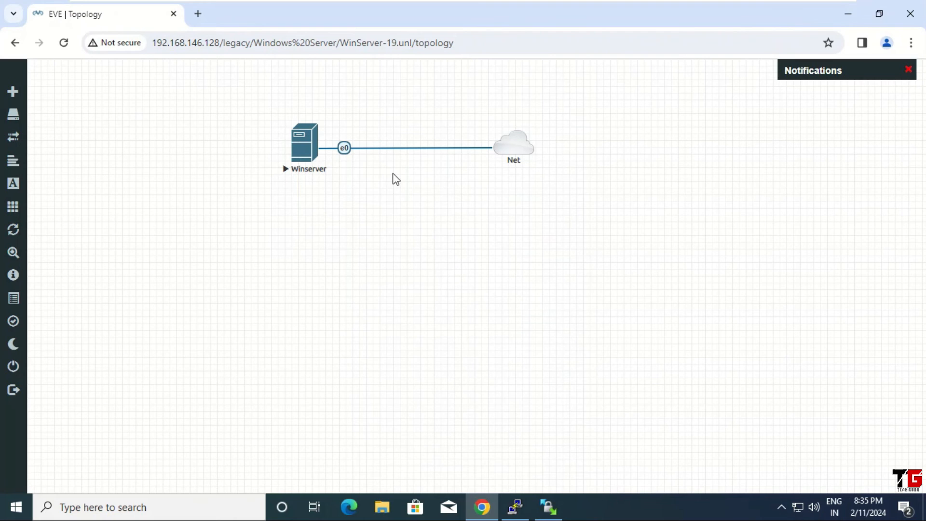
right_click(308, 141)
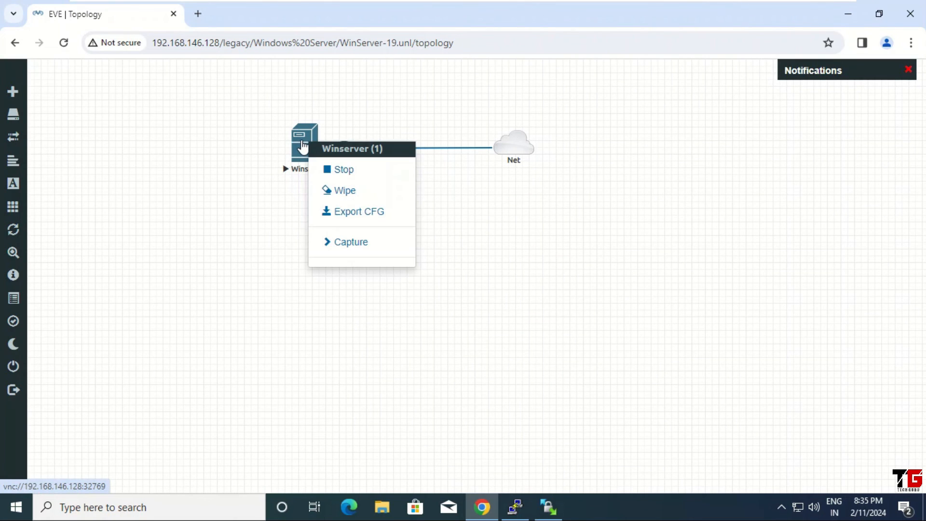
left_click(363, 169)
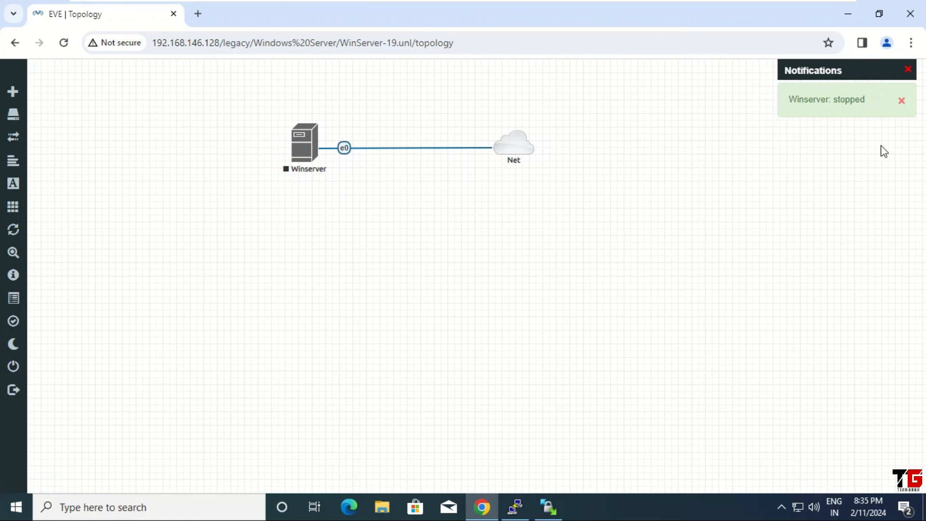
left_click(901, 100)
Close the WinServer-19 lab, return to the root folder, sign out of EVE-NG and close Chrome
mouse_move(22, 112)
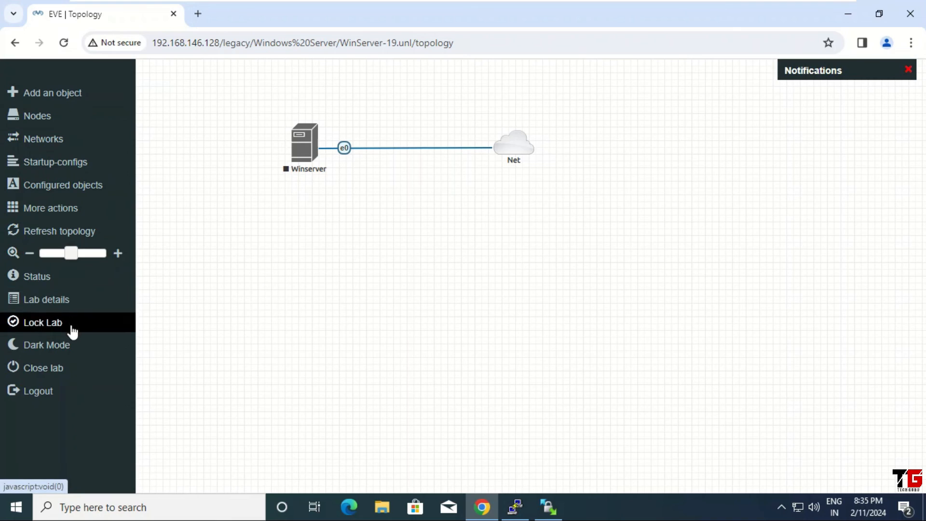
left_click(76, 369)
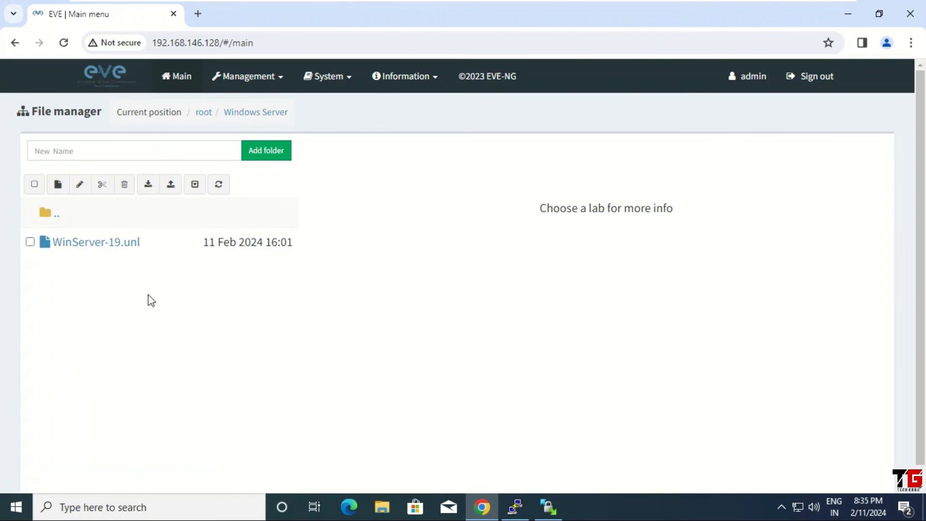
left_click(62, 212)
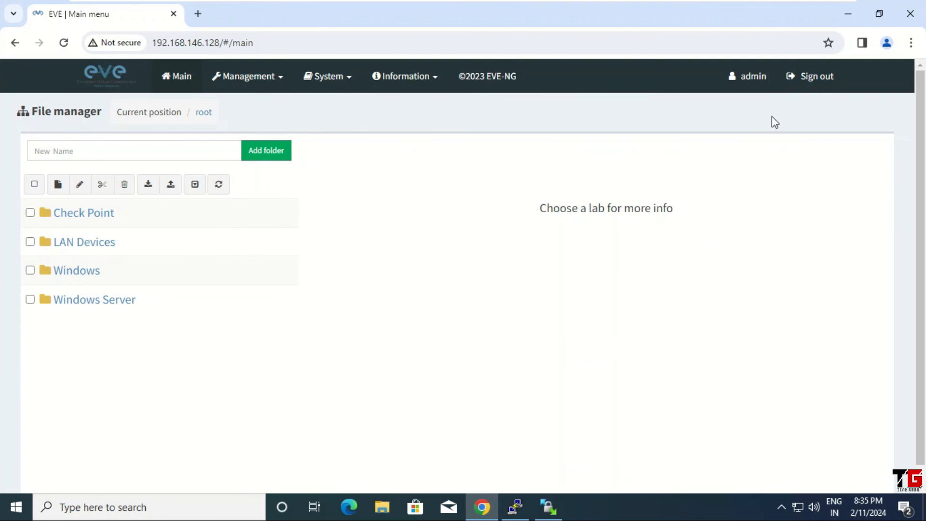
left_click(813, 77)
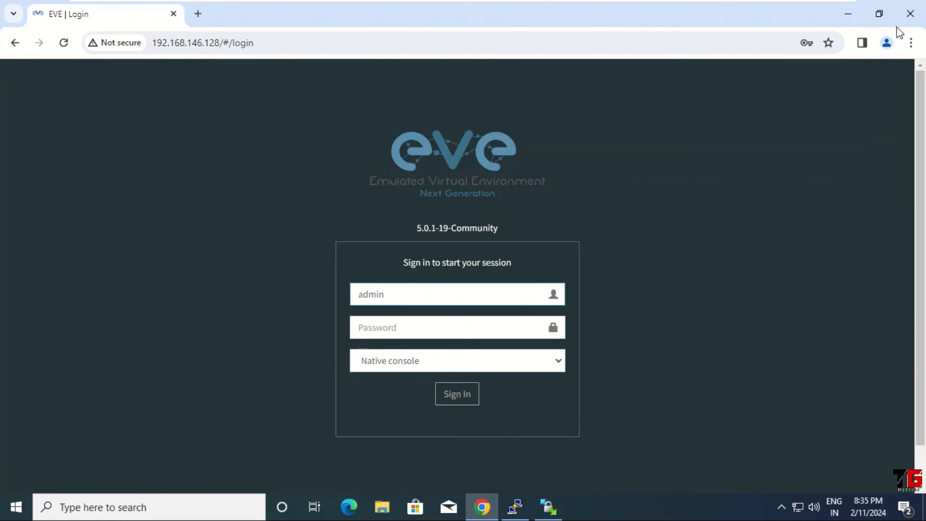
left_click(910, 15)
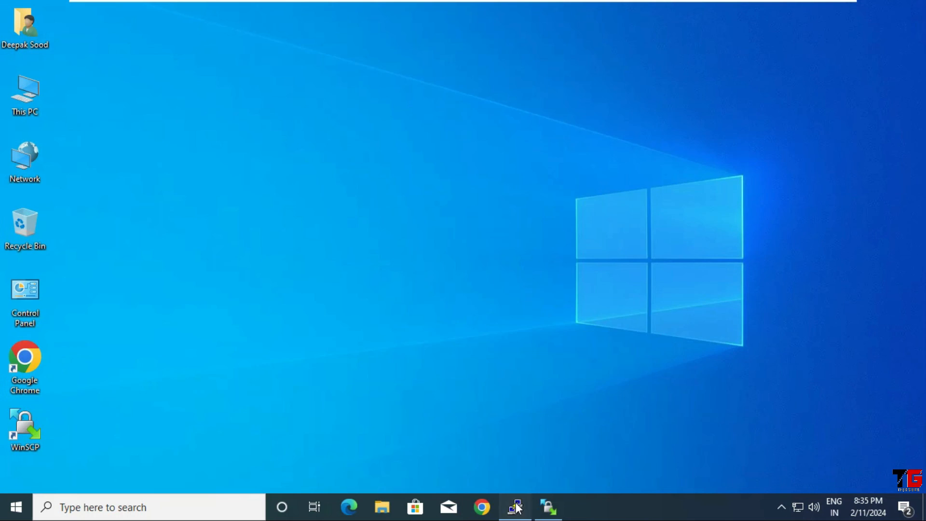
Close the PuTTY terminal and confirm ending the session
left_click(516, 506)
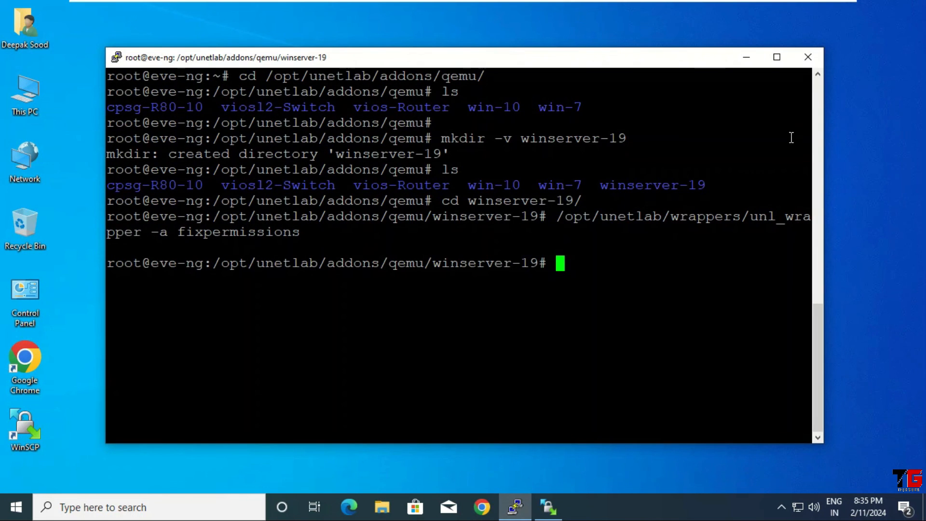
left_click(808, 57)
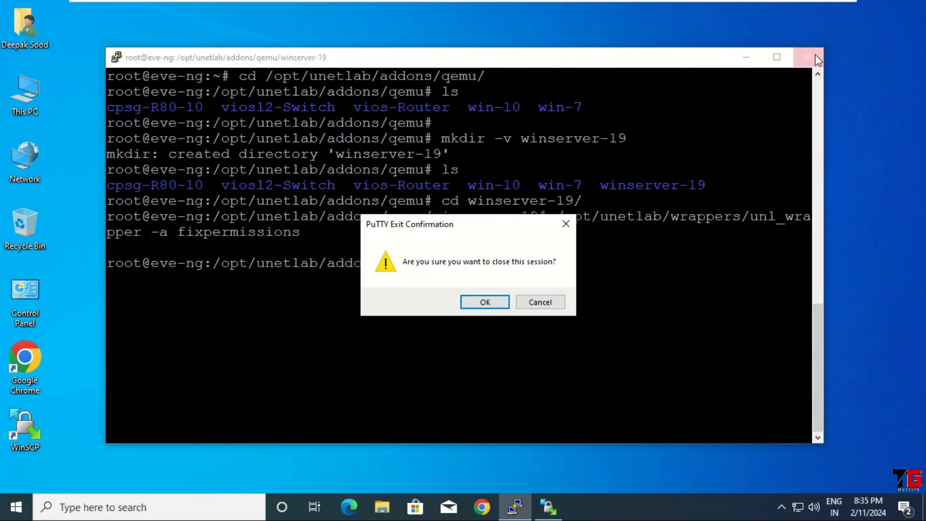
left_click(482, 304)
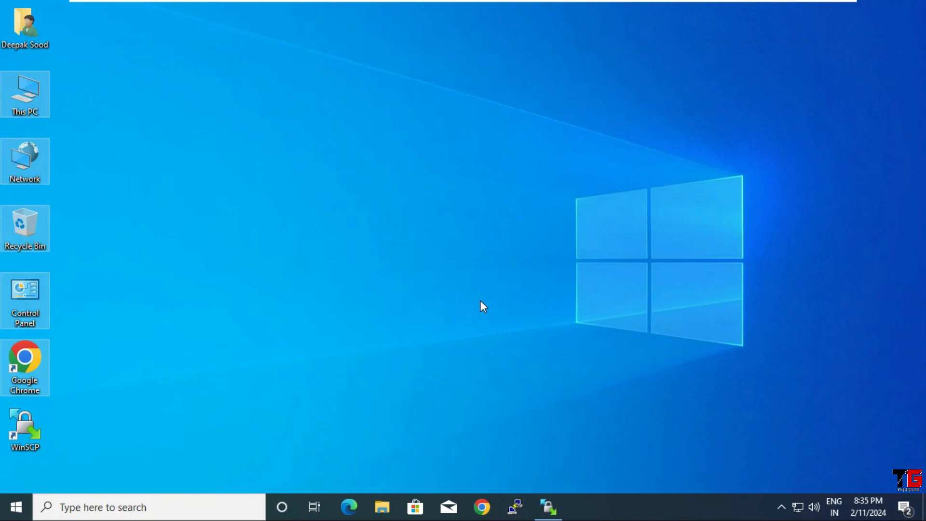
Close the WinSCP window and confirm terminating its session
left_click(548, 506)
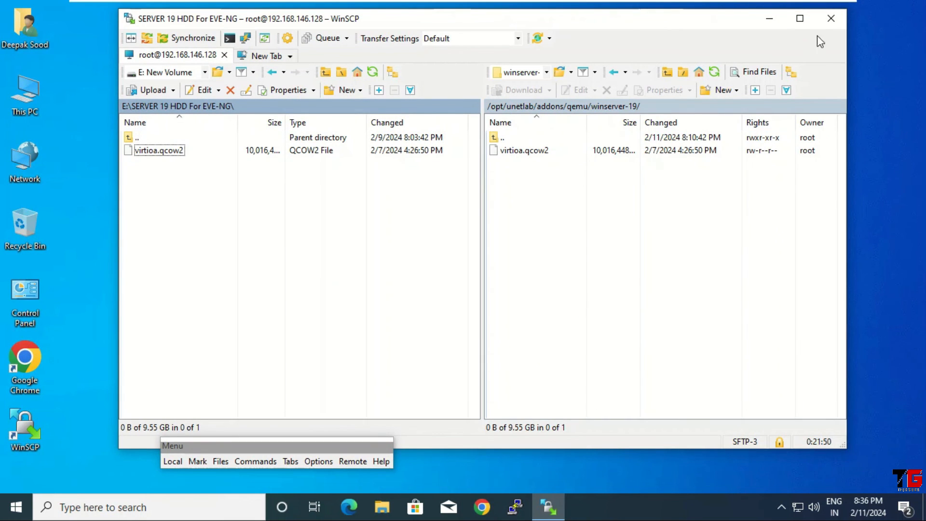
left_click(831, 19)
left_click(454, 273)
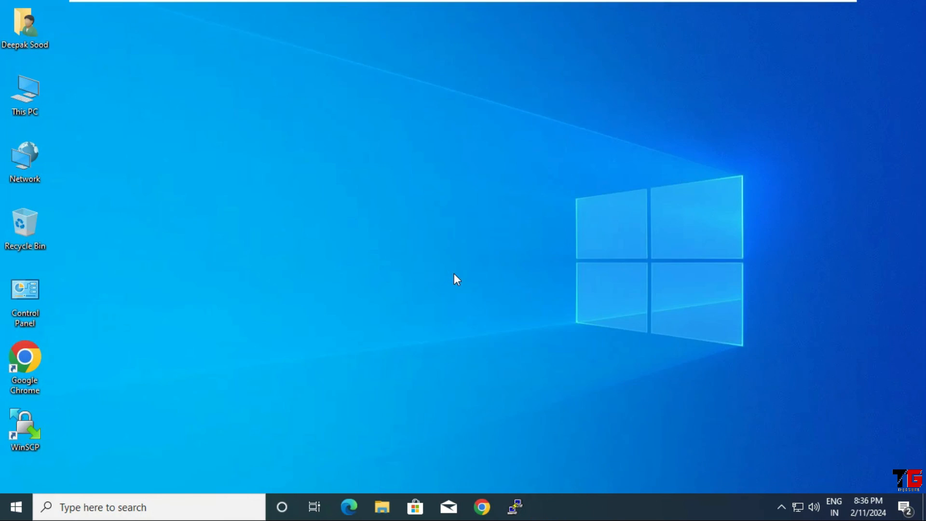